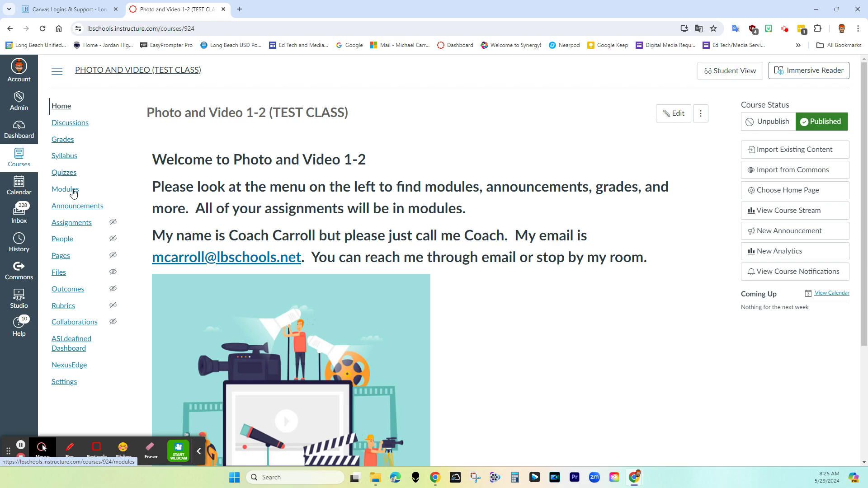
Open the test class's modules, preview them in Student View, and return to the teacher view.
click(74, 193)
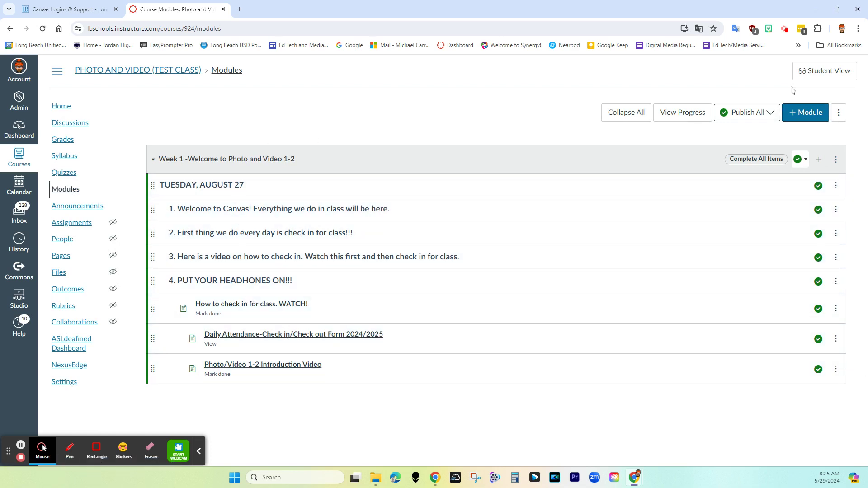
click(824, 73)
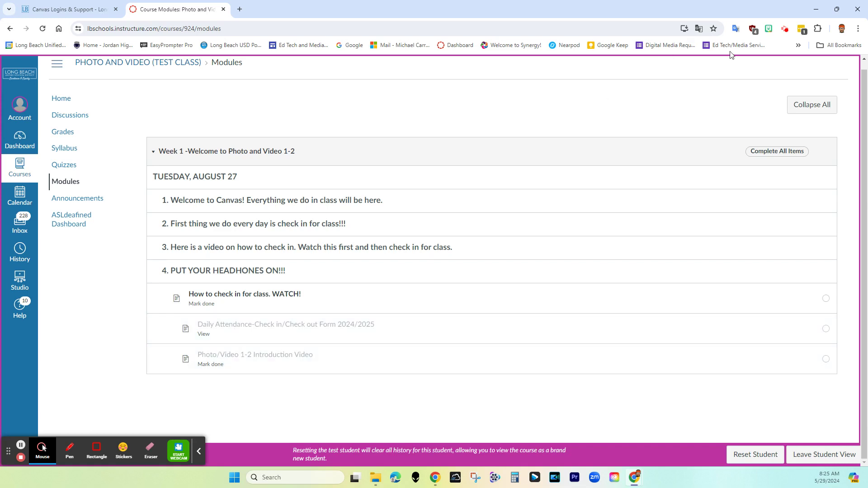
click(824, 454)
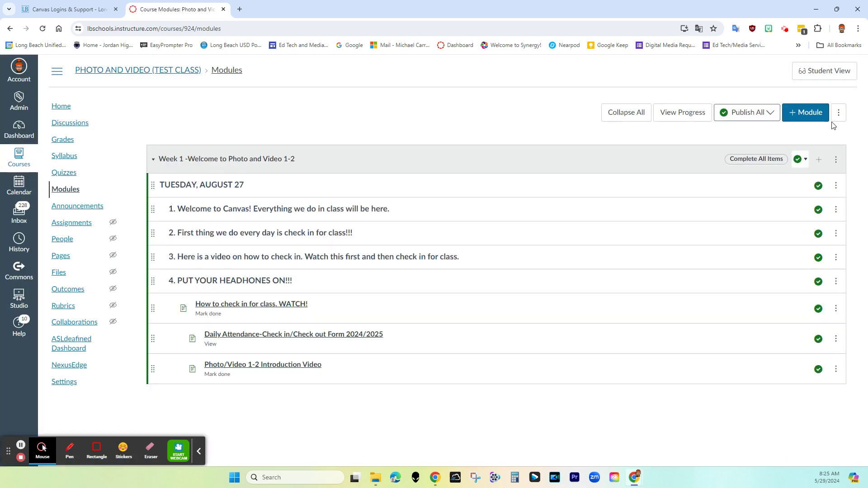
Add a new module named "Test Module" to the test class.
click(805, 118)
click(336, 234)
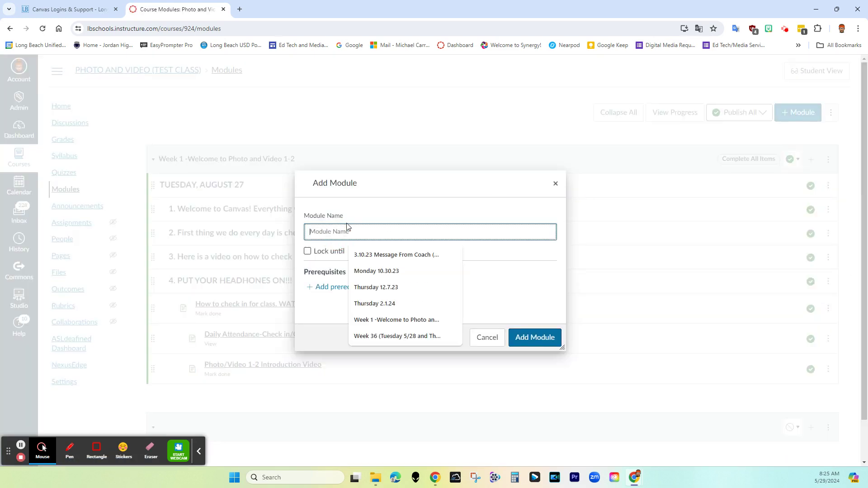
text(Test Module)
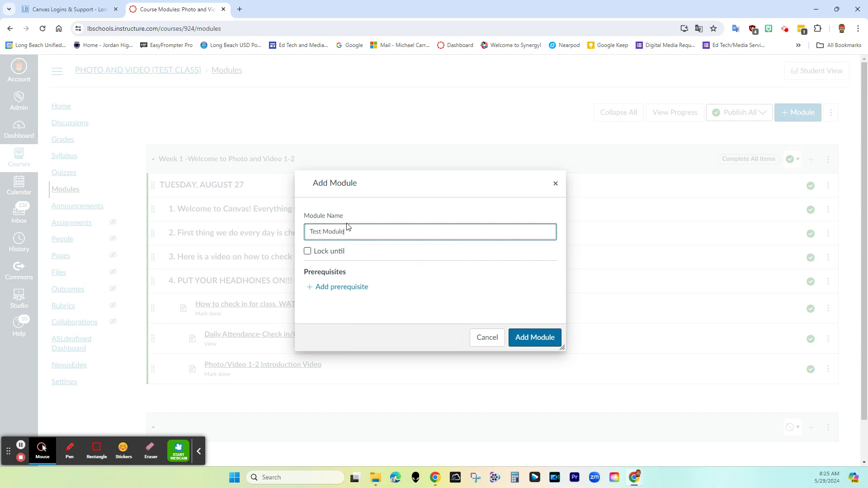
click(535, 339)
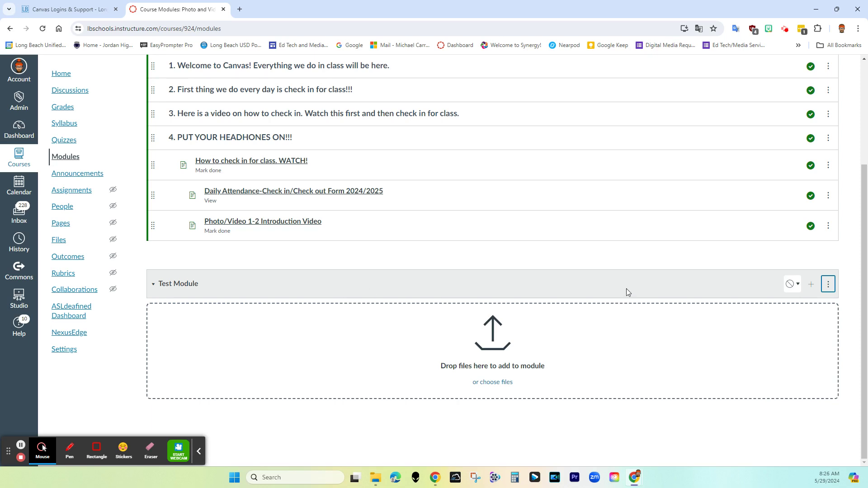
Create a new assignment named "Test assignement" in Test Module without indentation.
click(809, 286)
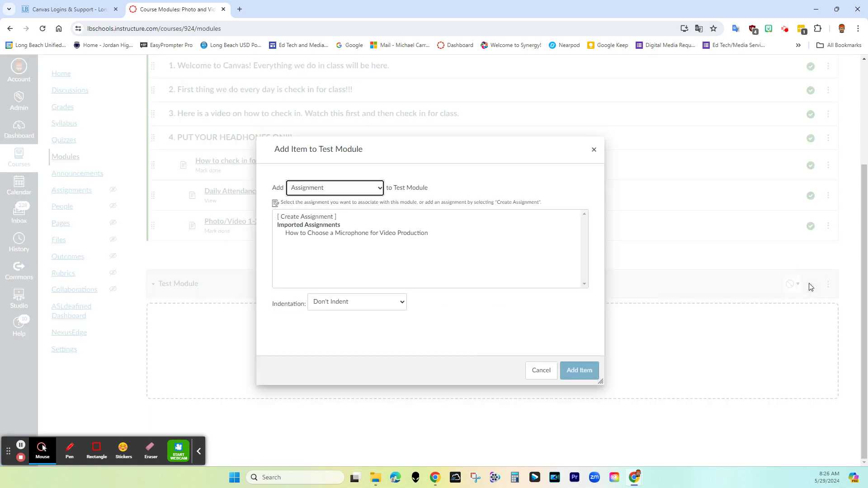
click(314, 217)
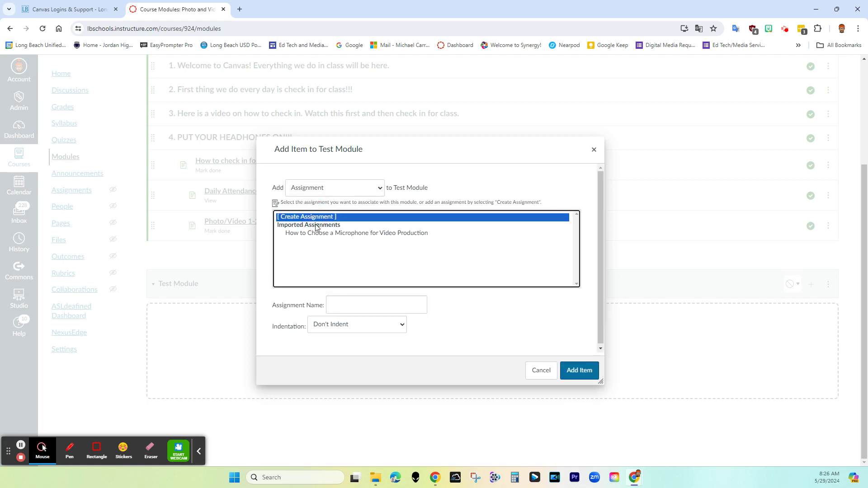
click(353, 309)
text(Test)
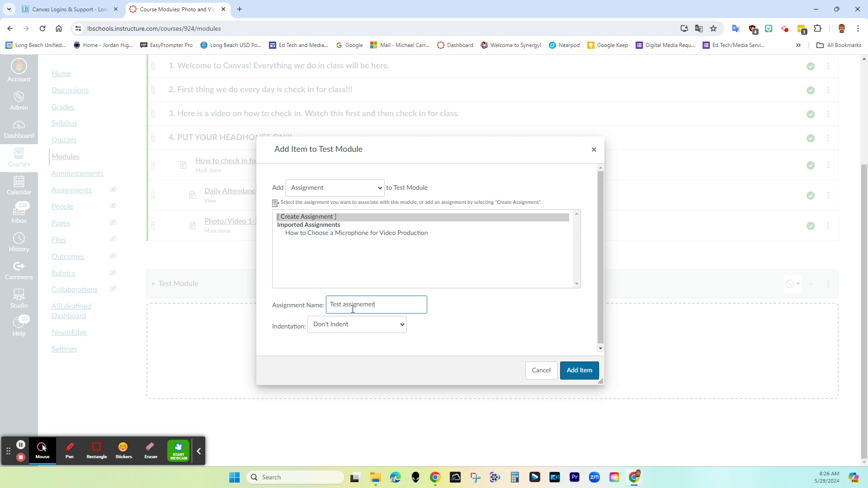
text(assignement)
click(587, 373)
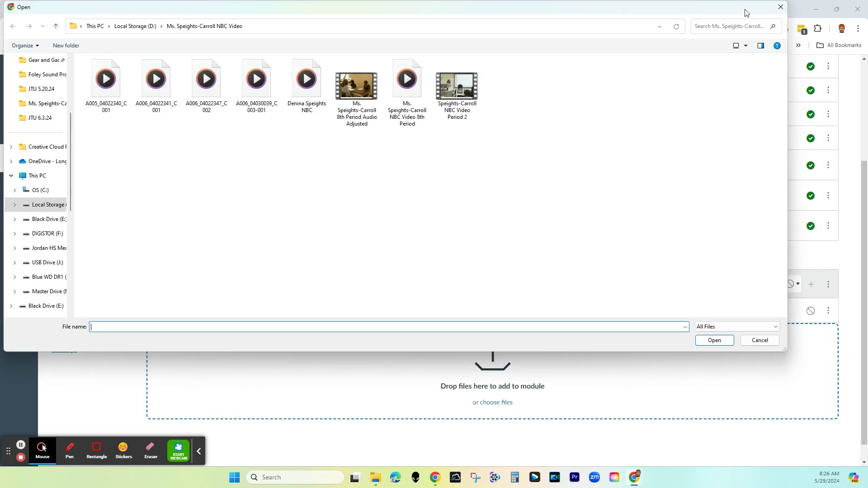
click(782, 6)
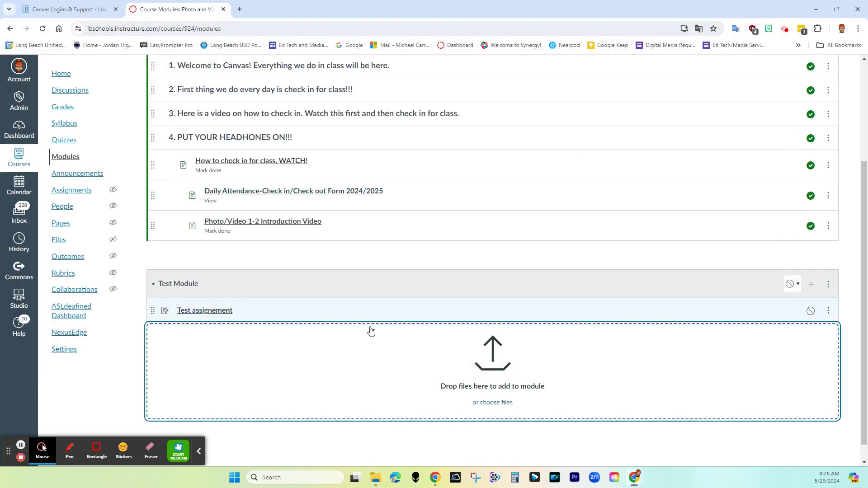
Correct the title of the assignment in Test Module to "Test assignment".
click(828, 311)
click(817, 344)
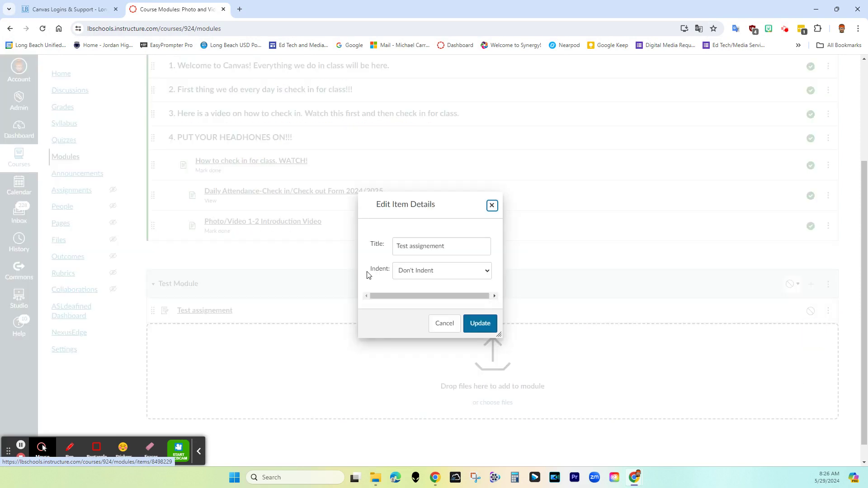
click(434, 250)
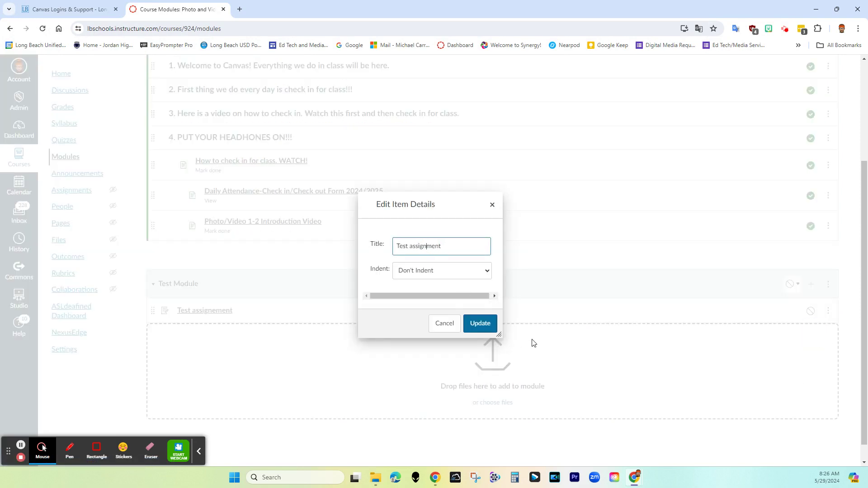
click(488, 332)
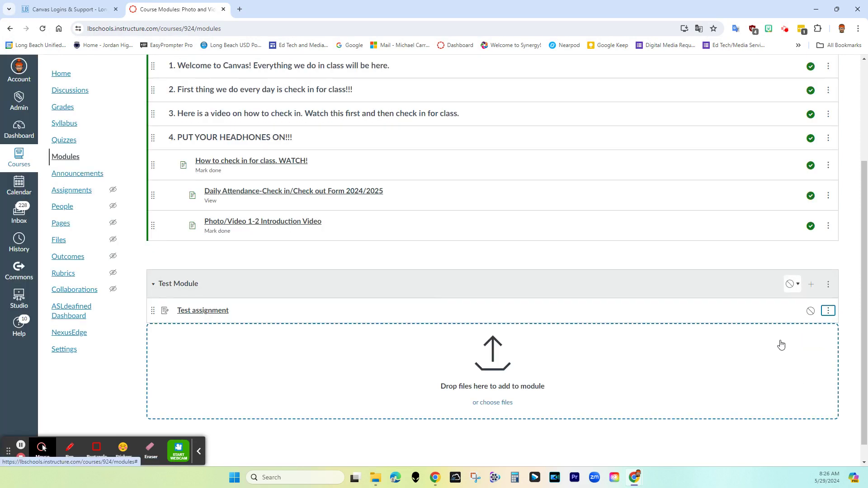
Create a new quiz named "Test Quiz" in Test Module using the New Quizzes engine.
click(811, 284)
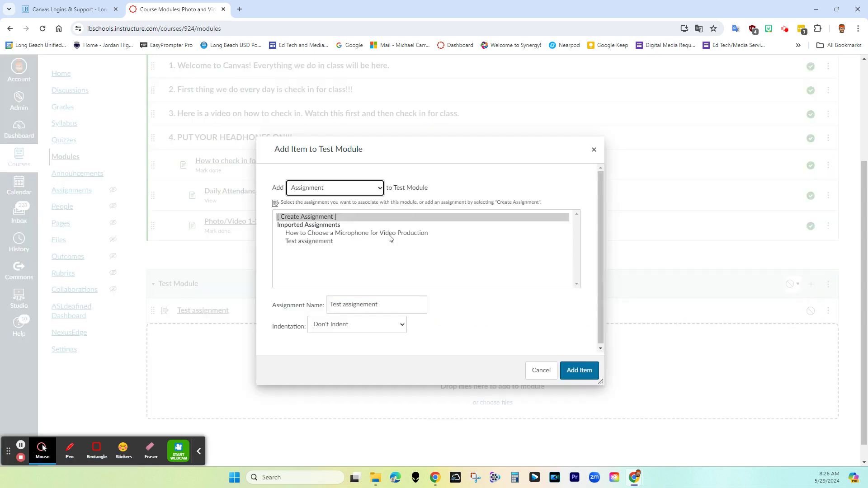
click(356, 189)
click(351, 209)
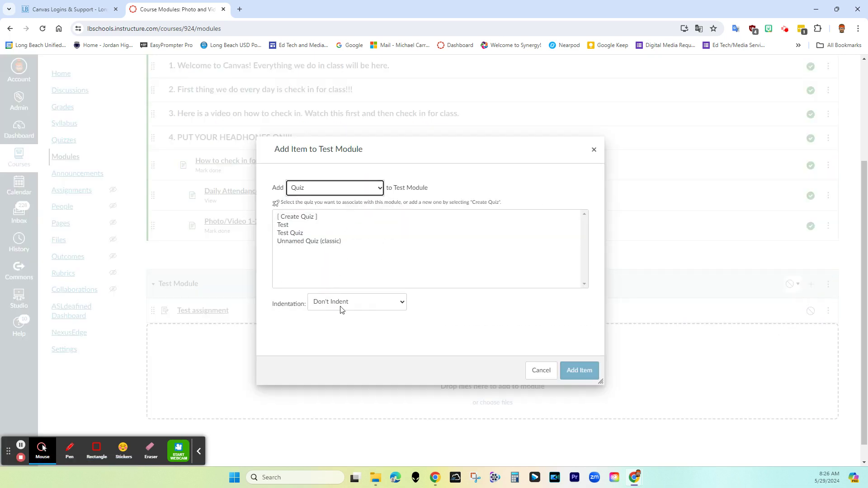
click(299, 217)
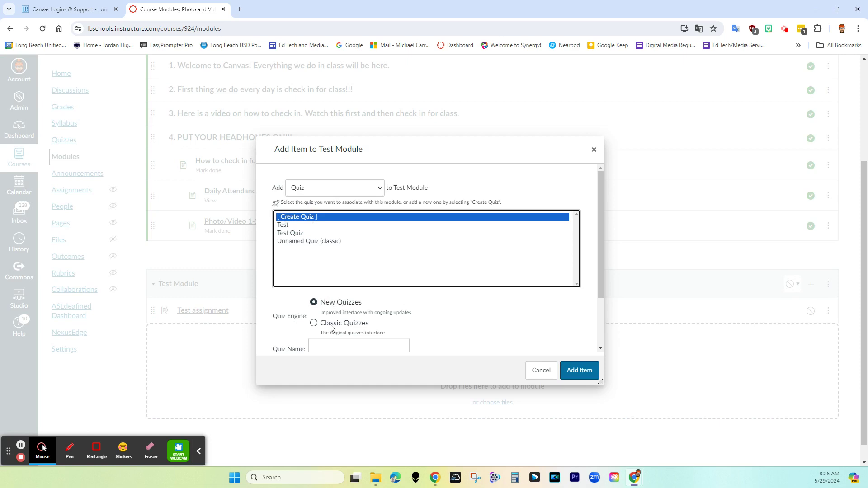
scroll(343, 294, down, 2)
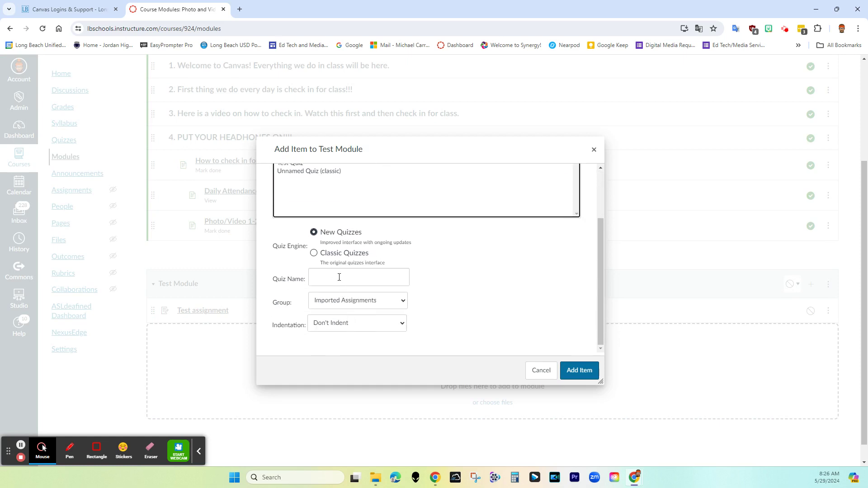
click(339, 277)
text(Test Quiz)
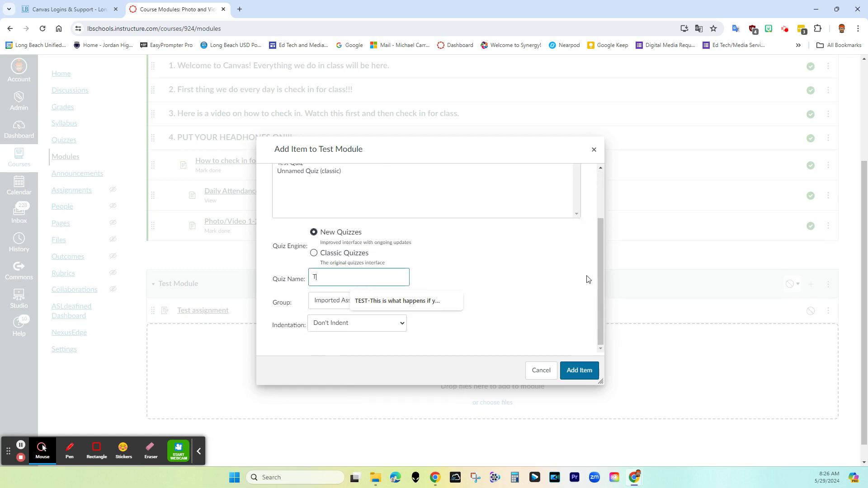
click(593, 369)
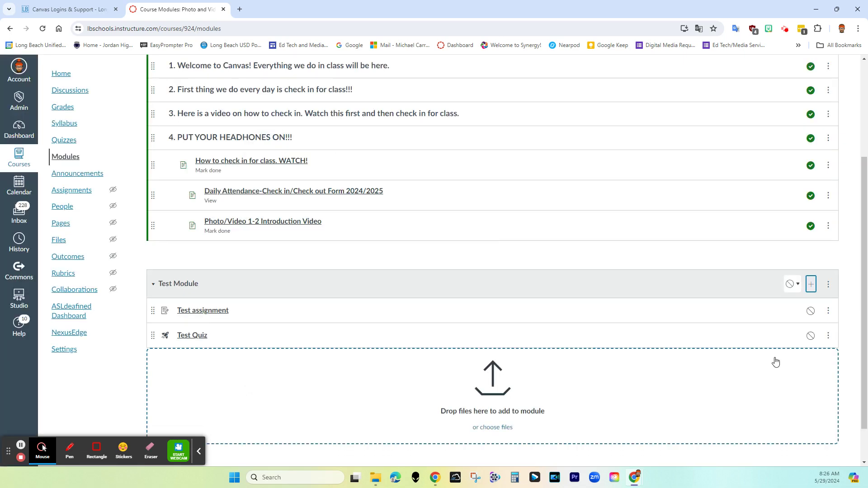
click(811, 283)
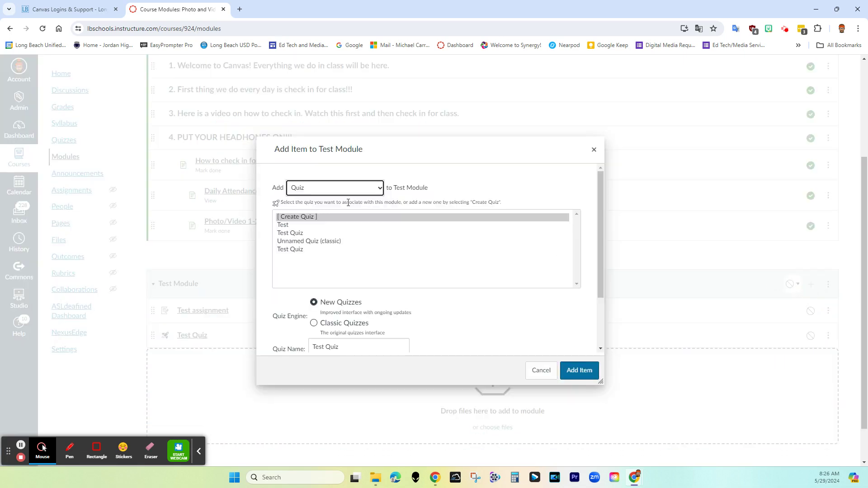
click(327, 194)
click(324, 221)
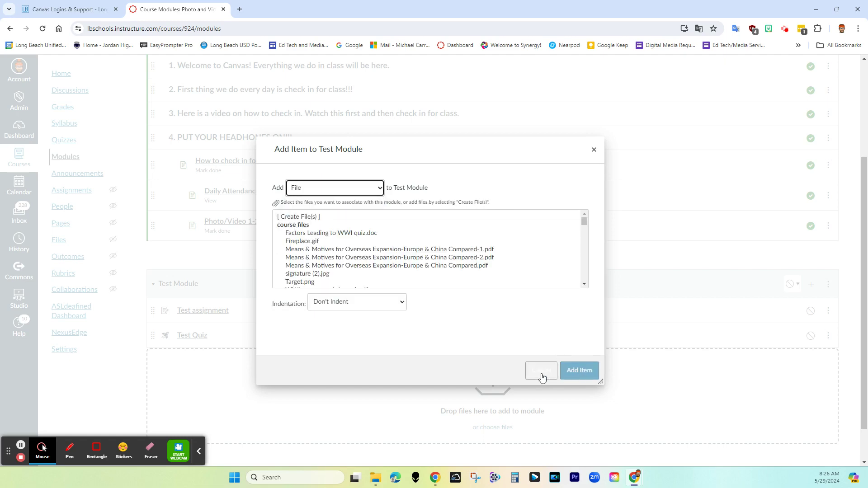
click(297, 217)
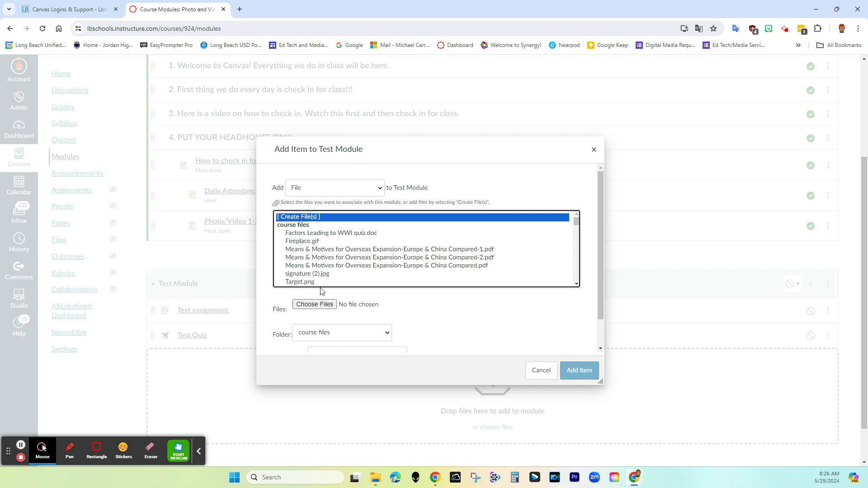
click(594, 149)
Create a new page named "Test Page" in Test Module without indentation.
click(811, 284)
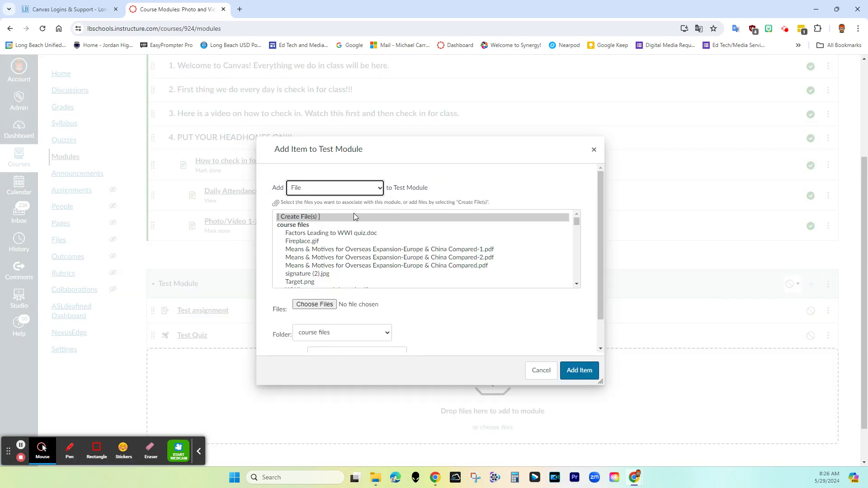
click(343, 185)
click(335, 225)
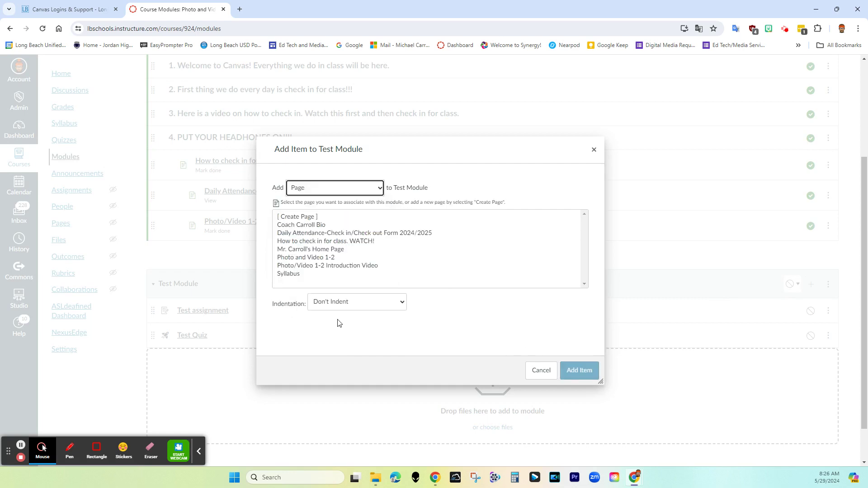
click(297, 216)
click(332, 304)
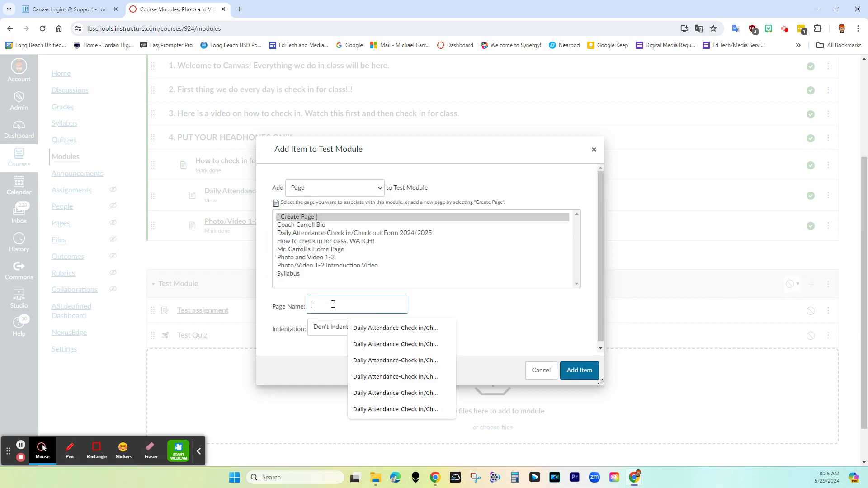
text(Test Page)
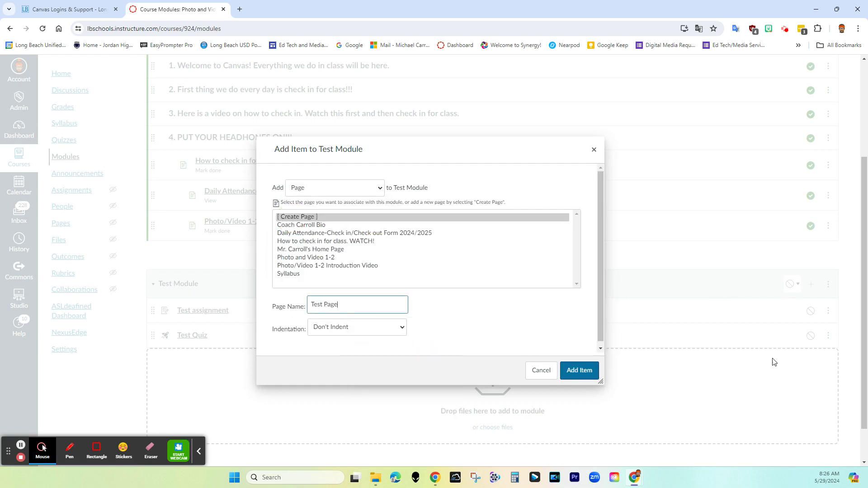
click(578, 371)
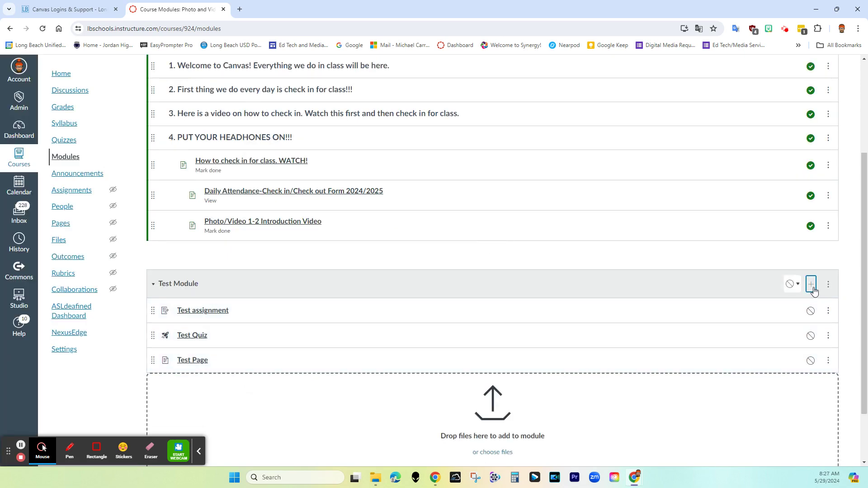
Switch from the test class to the modules of the 2023/2024 Photo and Video 1-2 P01 course.
scroll(497, 253, up, 3)
scroll(493, 251, down, 2)
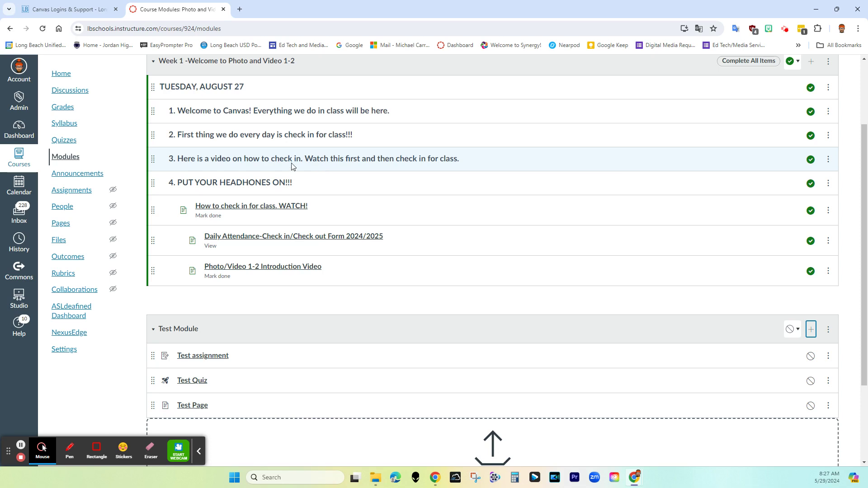
click(24, 127)
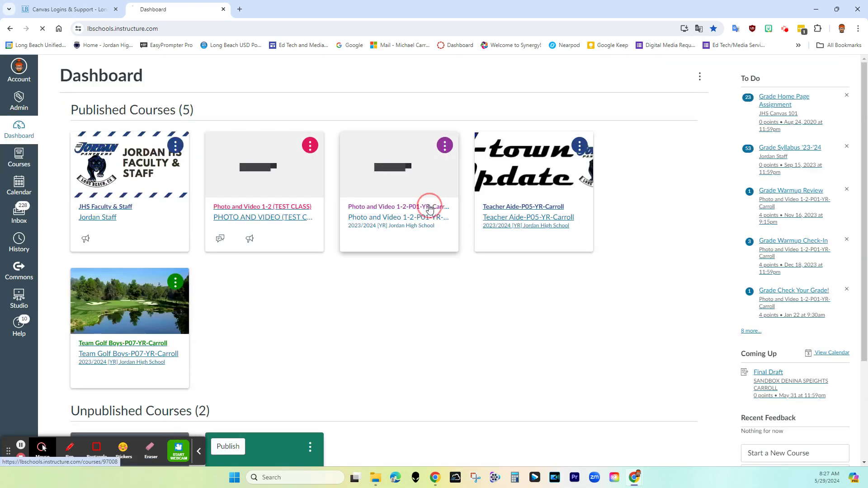
click(430, 206)
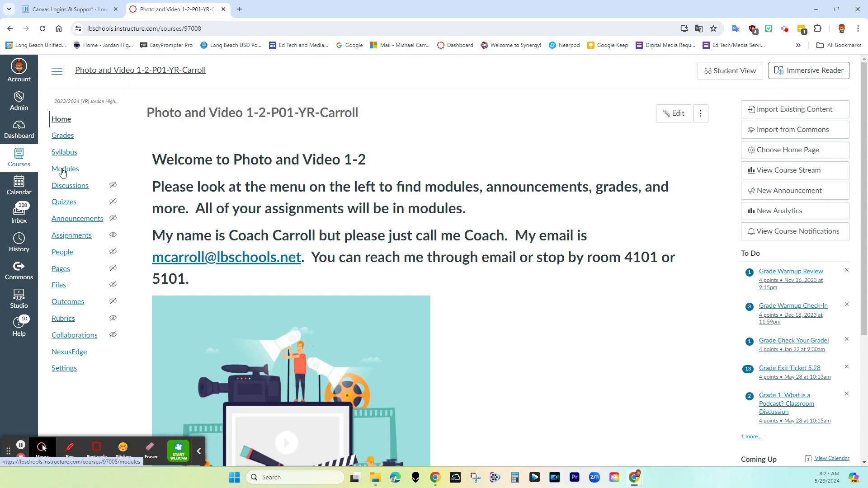
click(63, 173)
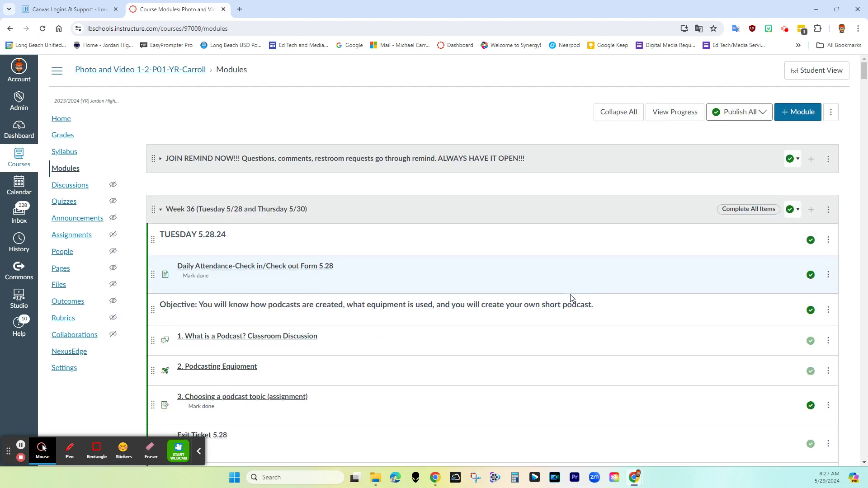
Review the Week 36 module's items and preview the course's modules in Student View.
scroll(574, 296, down, 3)
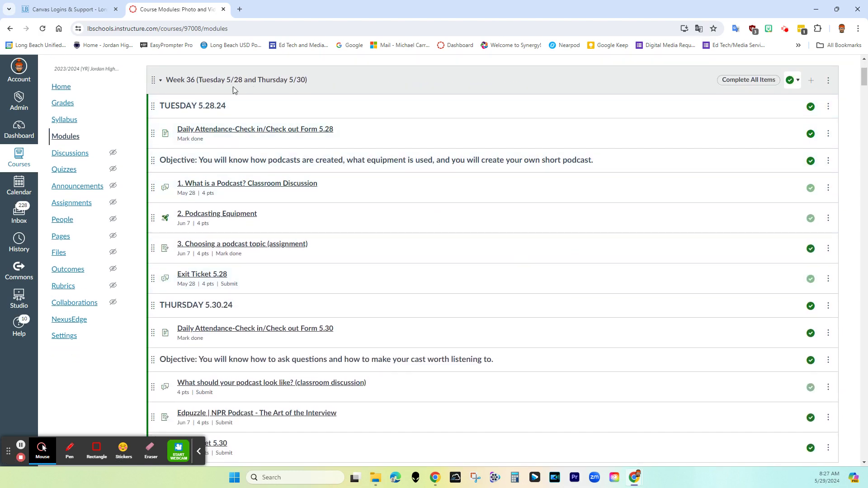
scroll(723, 240, up, 3)
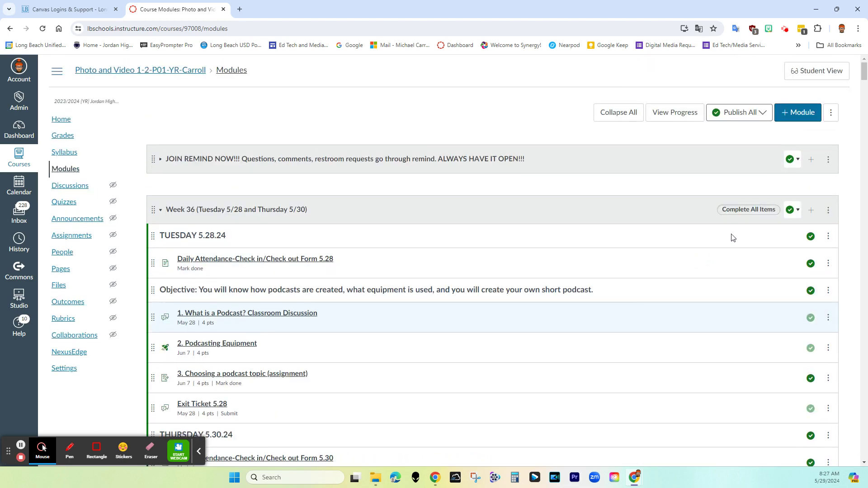
click(816, 71)
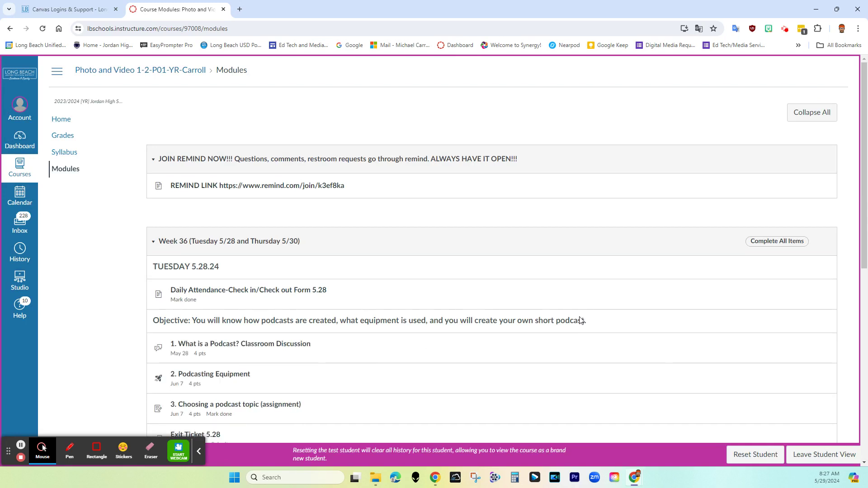
Examine the Week 36 module in Student View, including its completion marks and the locked Thursday 5.30.24 items.
scroll(581, 321, down, 3)
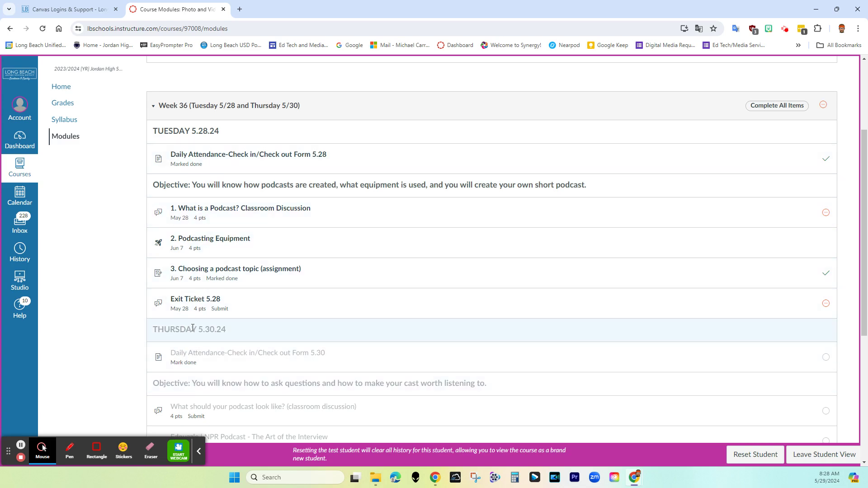
scroll(401, 363, down, 1)
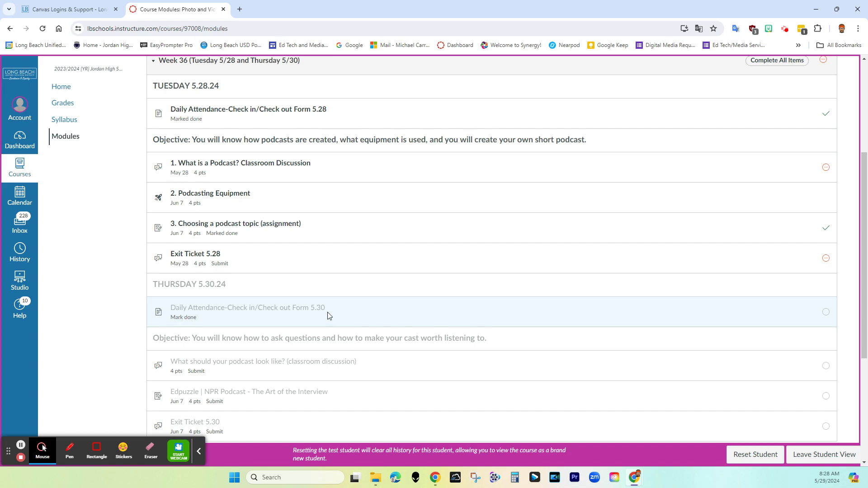
scroll(325, 314, down, 1)
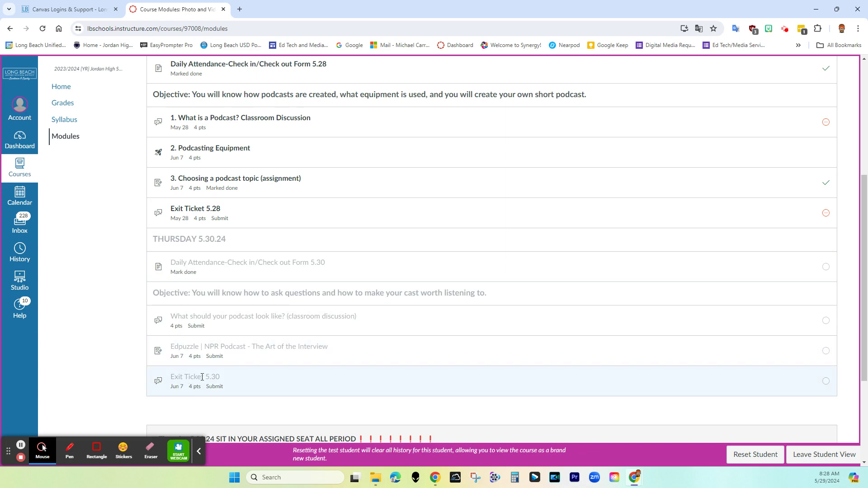
scroll(343, 258, up, 3)
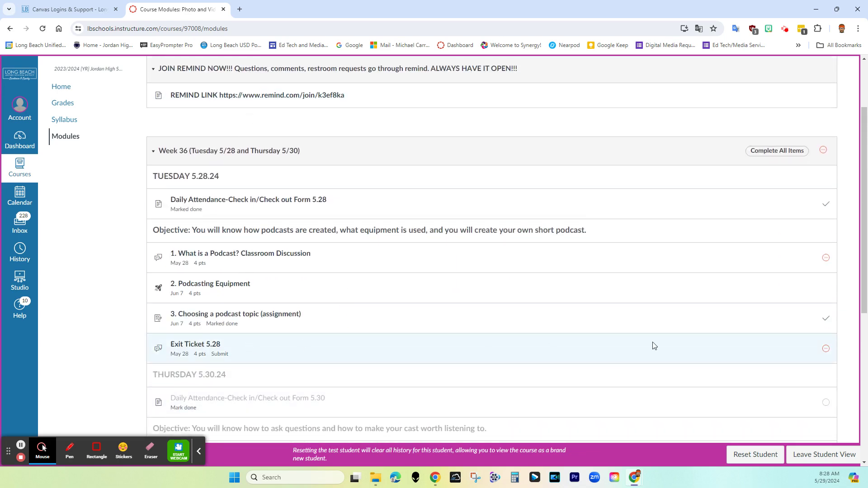
scroll(654, 346, up, 2)
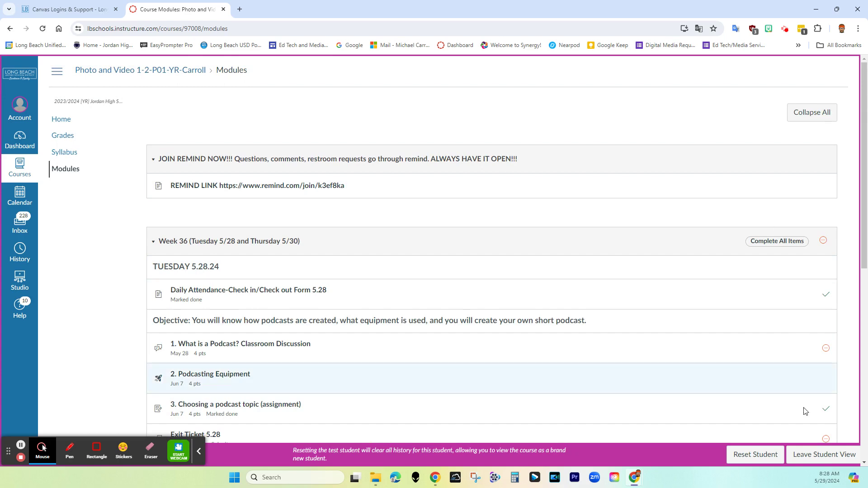
Leave Student View and view the students' progress through the course modules.
click(822, 455)
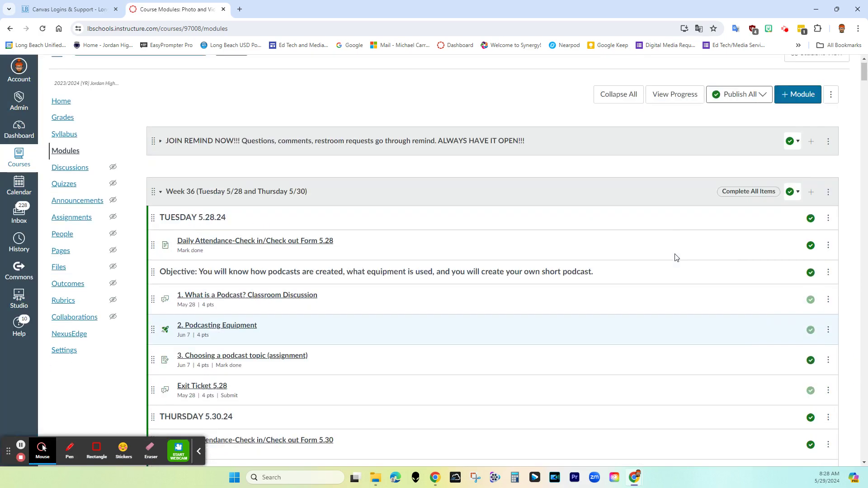
click(675, 112)
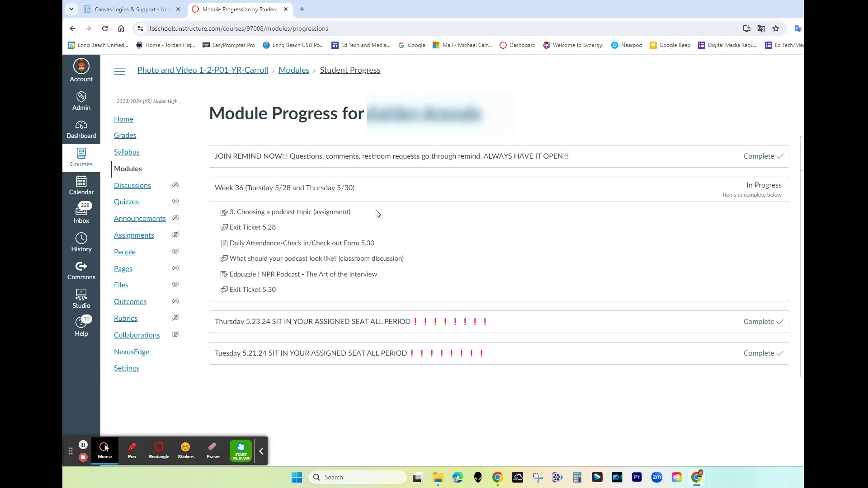
Return to the modules of the Photo and Video 1-2 (TEST CLASS) course.
click(80, 131)
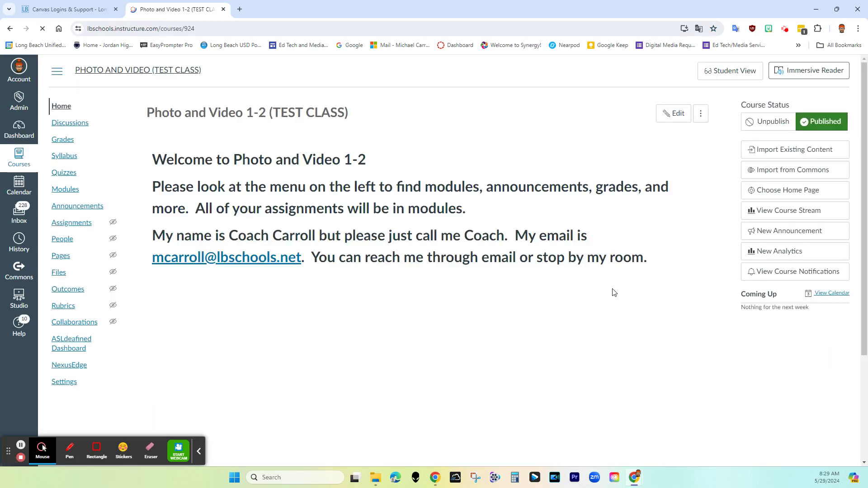
click(65, 190)
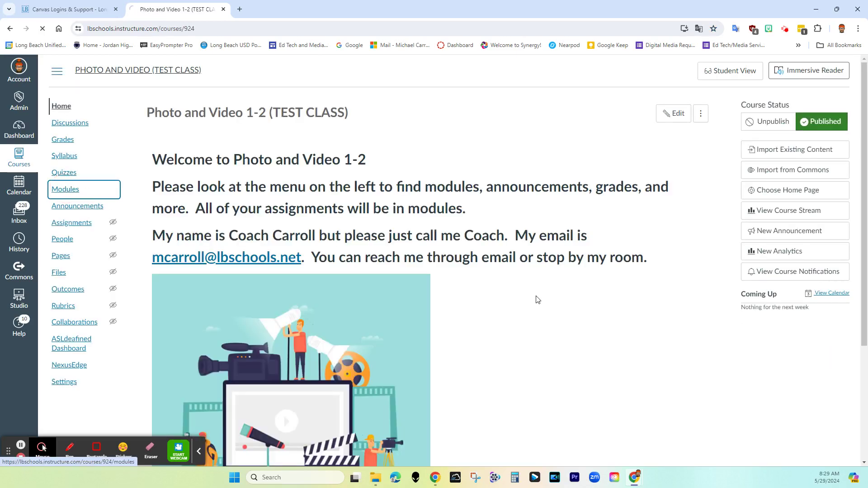
Create a new discussion topic named "Test Discussion" in Test Module without indentation.
scroll(538, 304, down, 2)
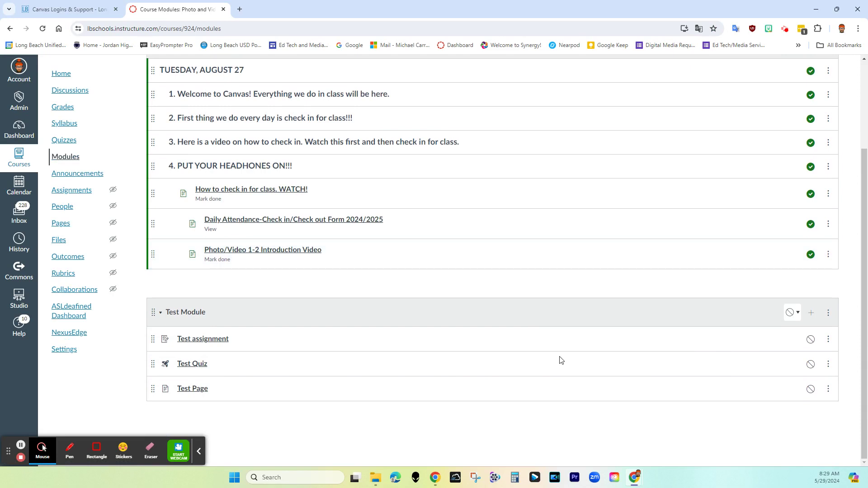
click(810, 315)
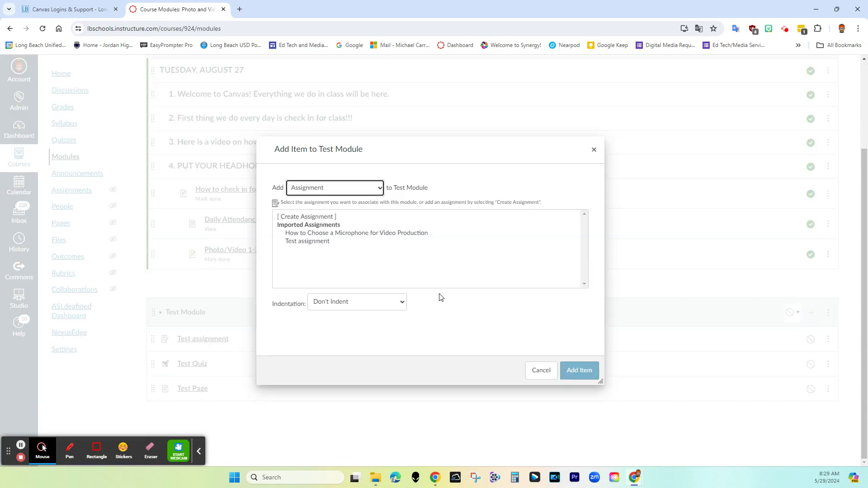
click(335, 188)
click(334, 233)
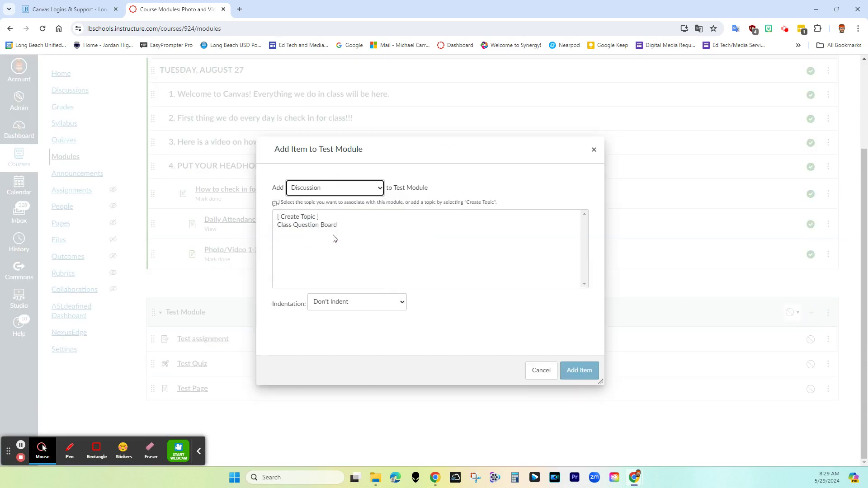
click(311, 218)
click(350, 308)
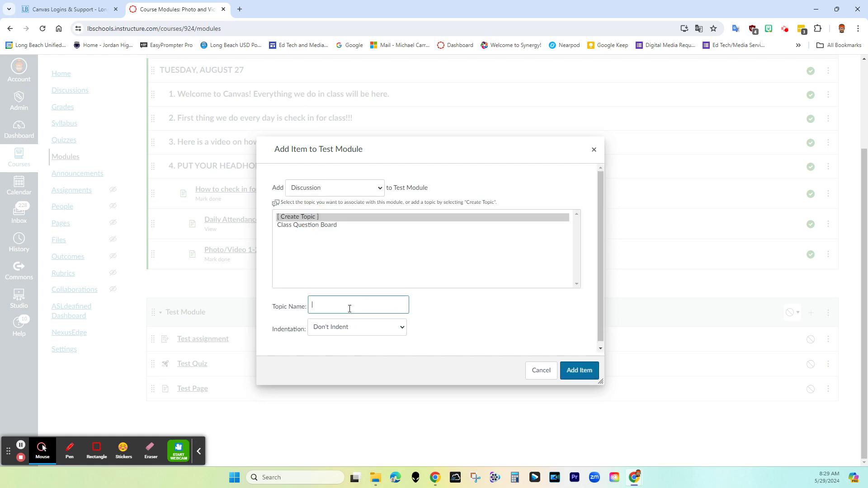
text(Test Dic)
click(579, 370)
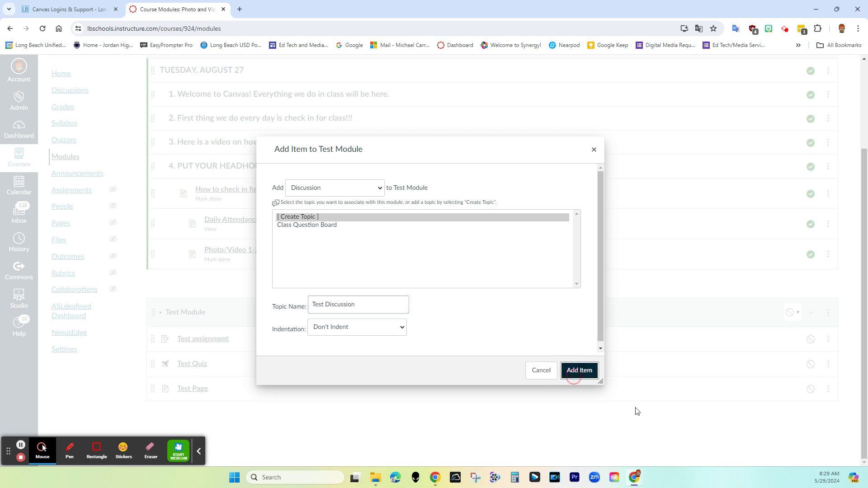
Publish Test Module together with all of its items.
scroll(802, 343, down, 1)
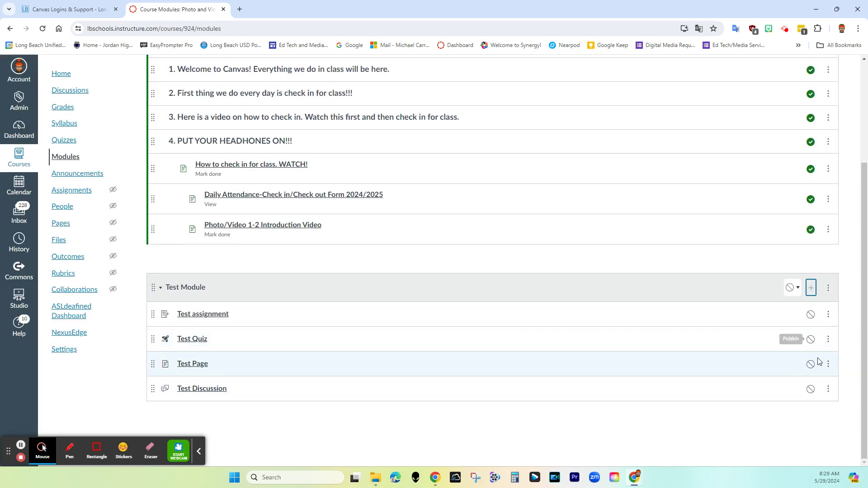
click(791, 292)
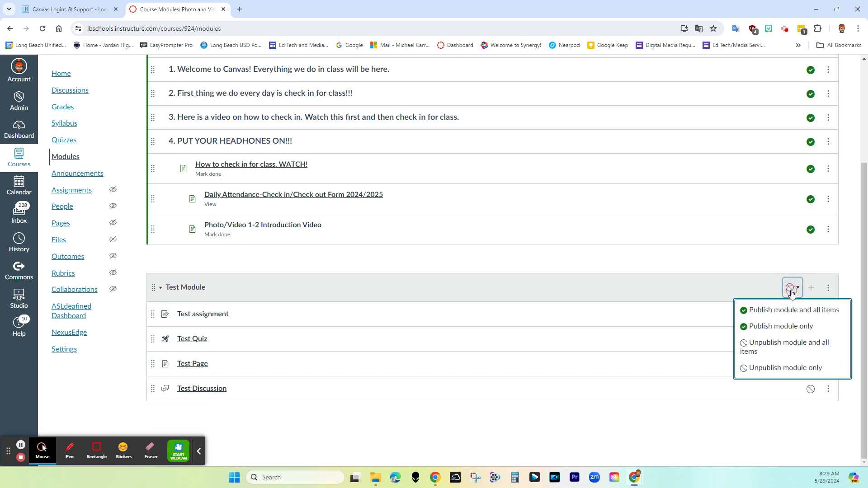
click(792, 310)
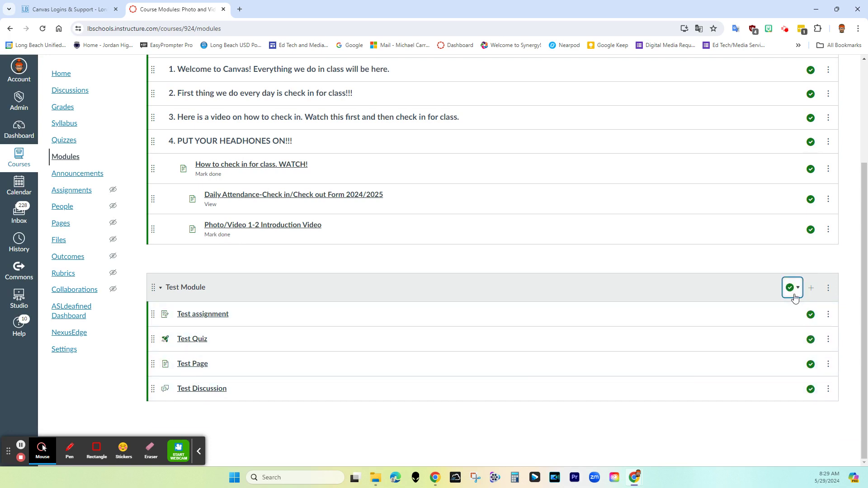
click(816, 290)
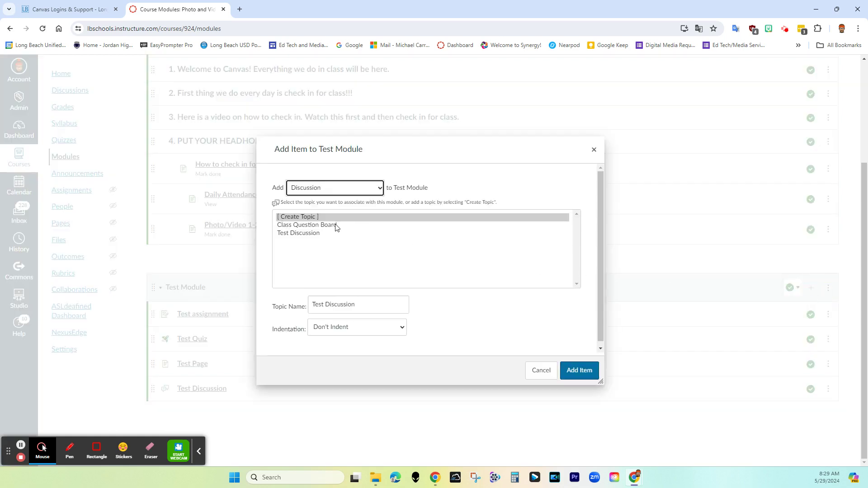
click(593, 150)
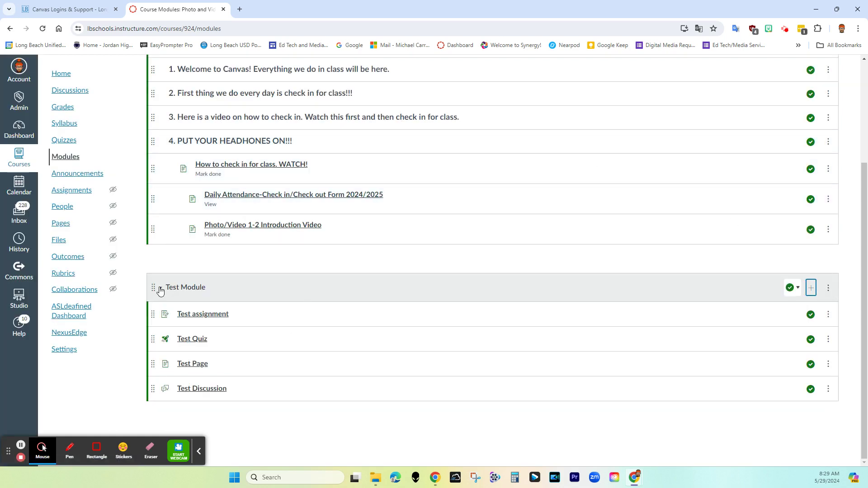
Open Test Module's settings for editing and try the Lock until option, leaving it disabled.
click(828, 289)
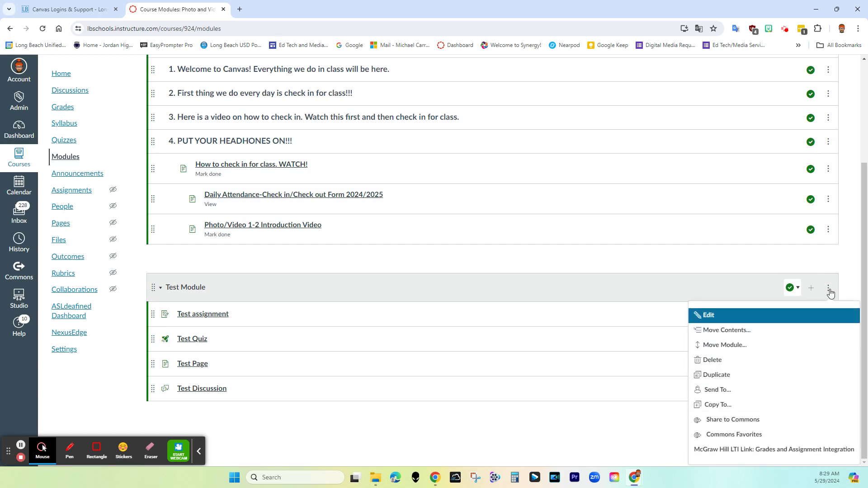
click(723, 316)
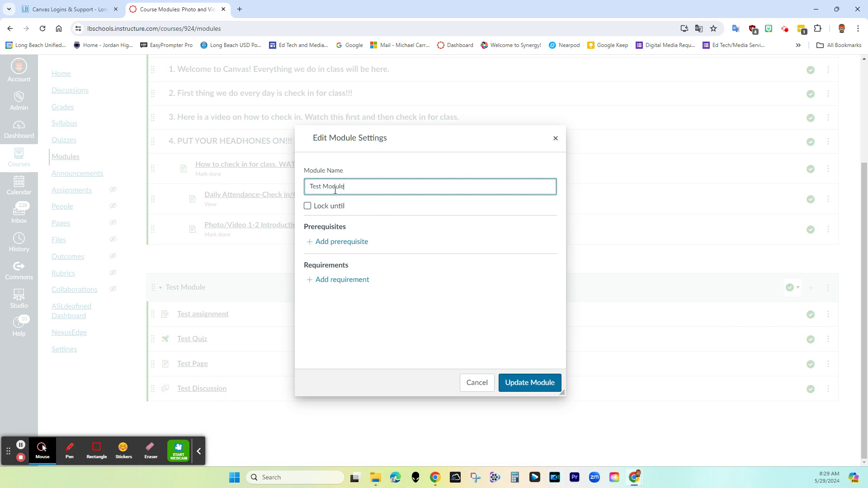
click(307, 206)
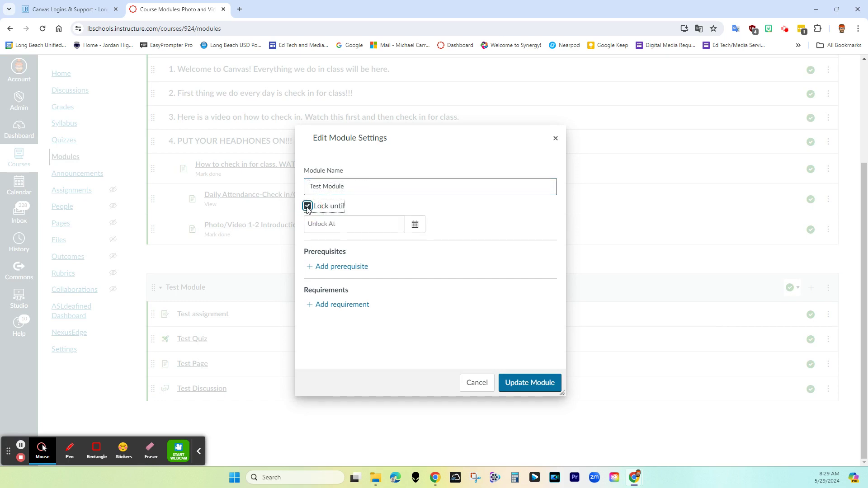
click(307, 207)
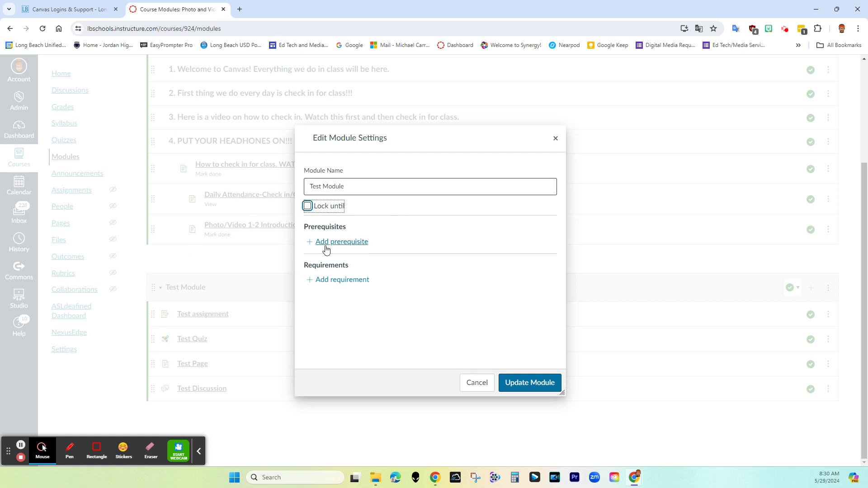
Add the "Week 1 -Welcome to Photo and Video 1-2" module as a prerequisite for Test Module.
click(355, 243)
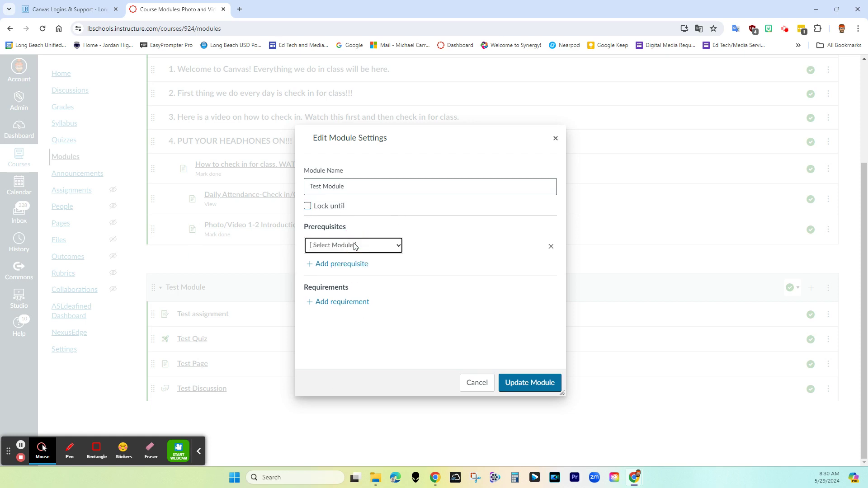
click(354, 245)
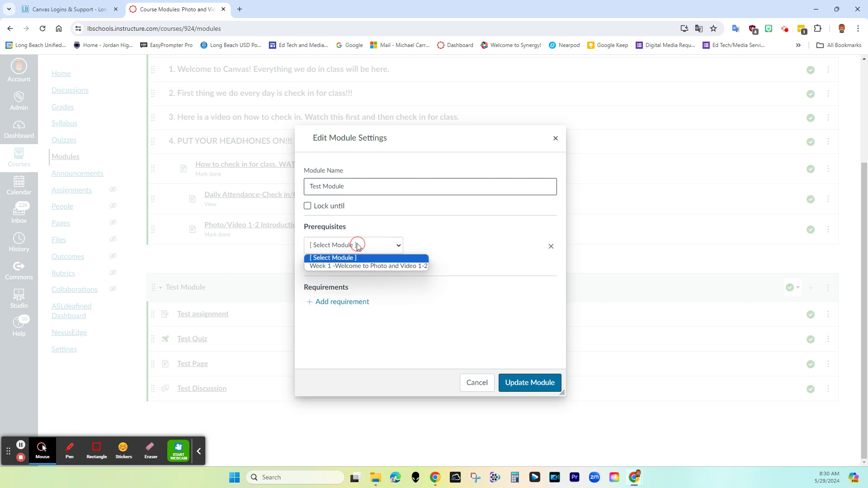
click(362, 266)
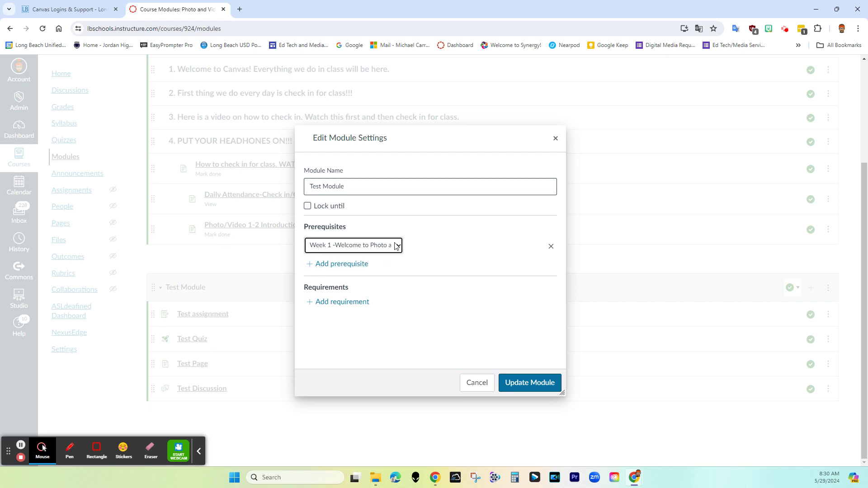
scroll(360, 254, up, 3)
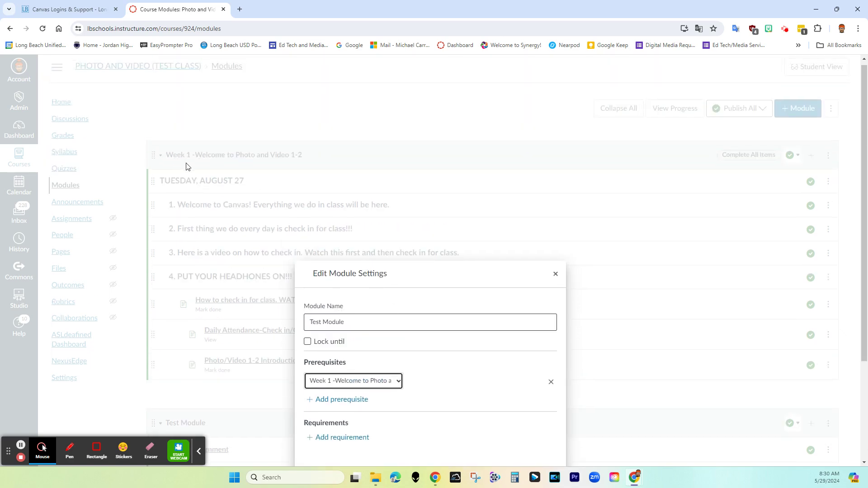
scroll(470, 375, down, 2)
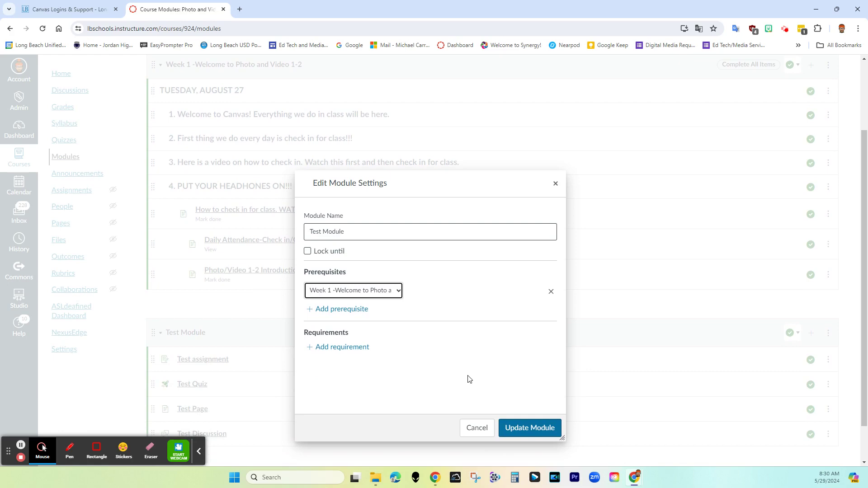
scroll(470, 380, down, 1)
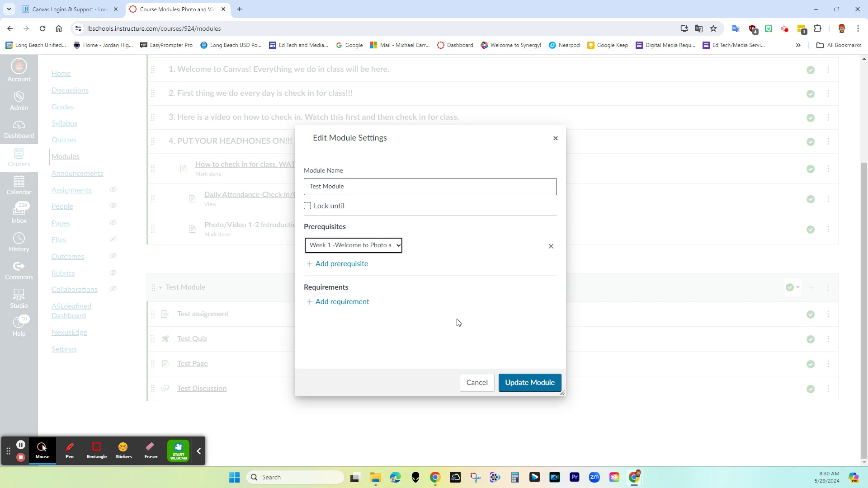
Add a requirement to view Test assignment and make students move through all requirements in sequential order.
click(336, 303)
scroll(483, 310, down, 1)
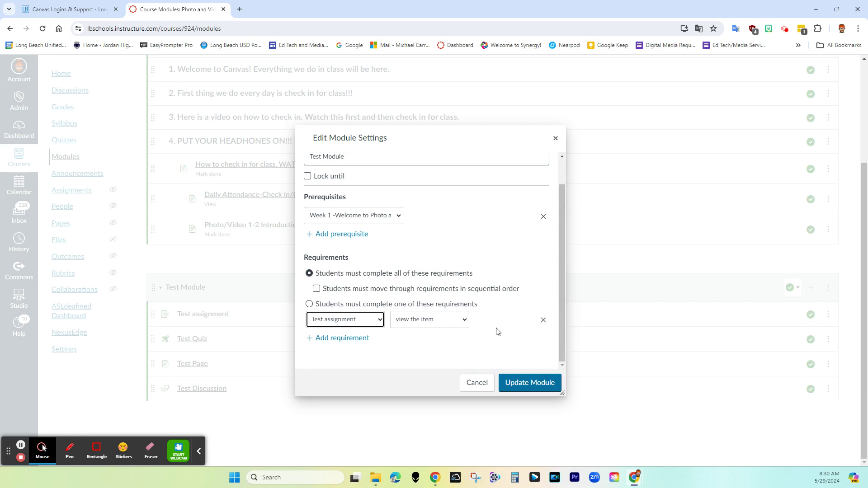
click(316, 289)
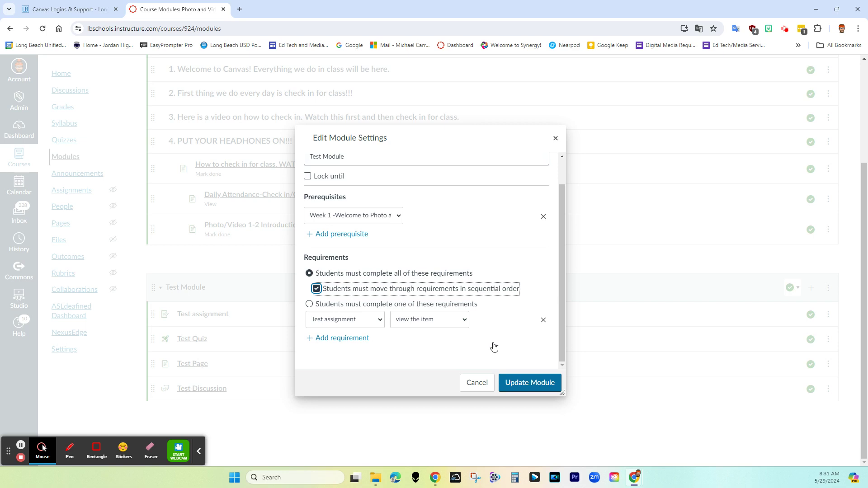
click(378, 324)
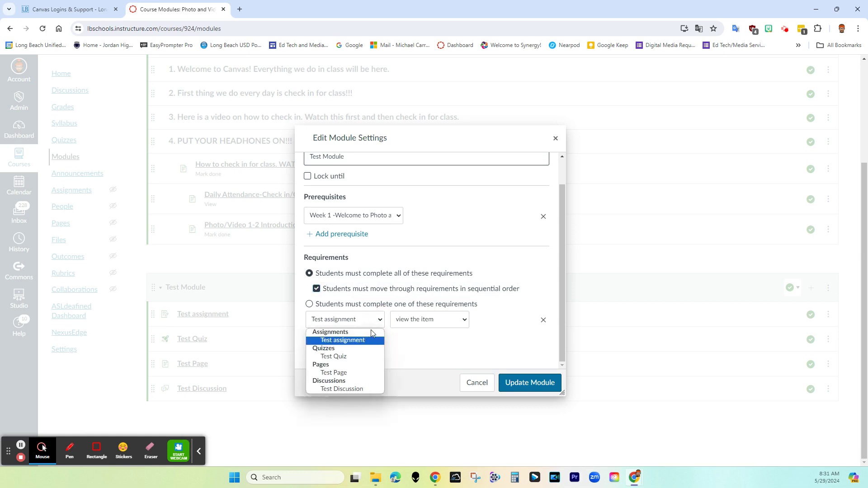
click(375, 324)
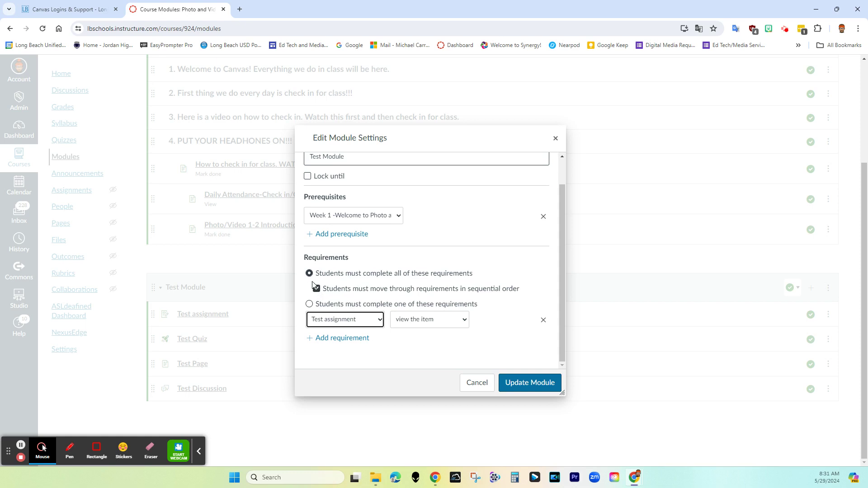
click(348, 323)
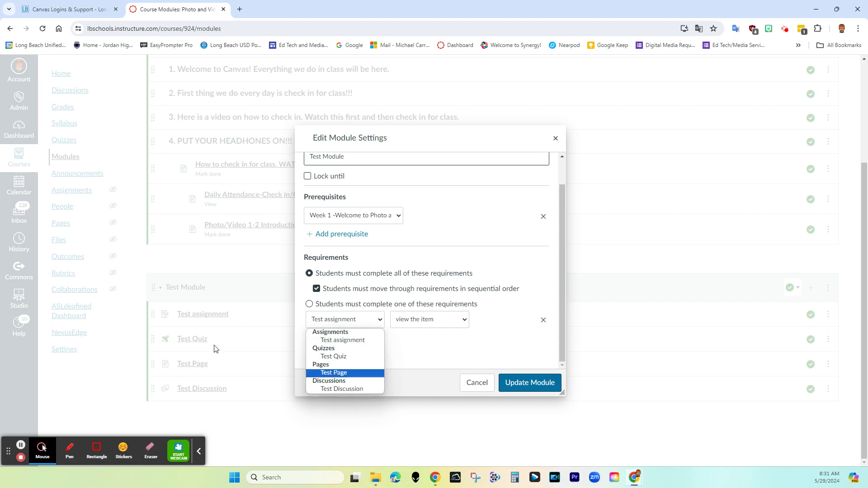
click(331, 340)
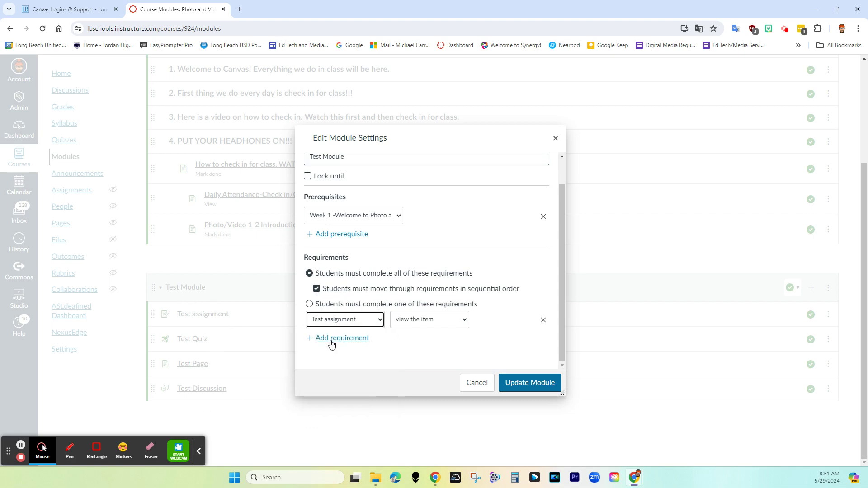
Change the Test assignment requirement to submit the assignment, and add a requirement to score at least 7 on Test Quiz.
click(422, 323)
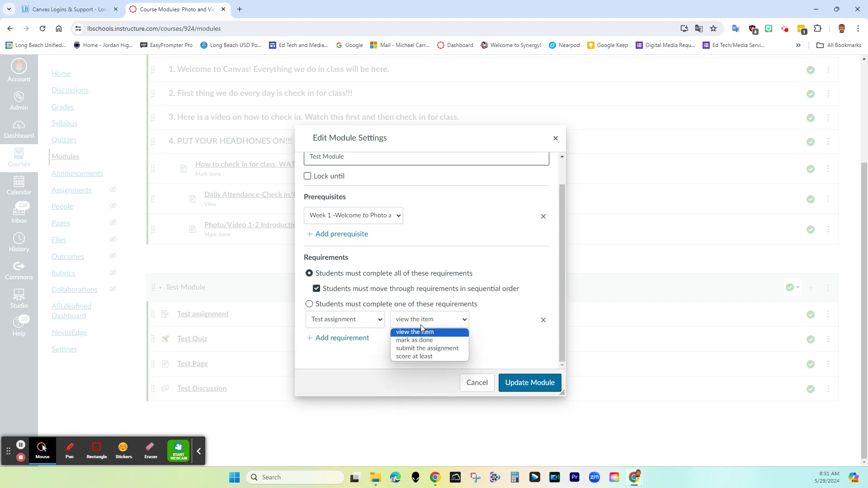
click(427, 348)
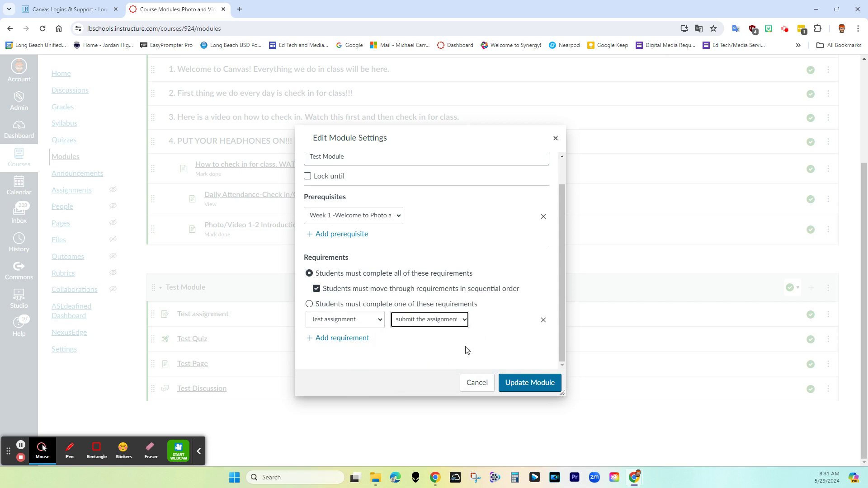
click(342, 339)
click(369, 342)
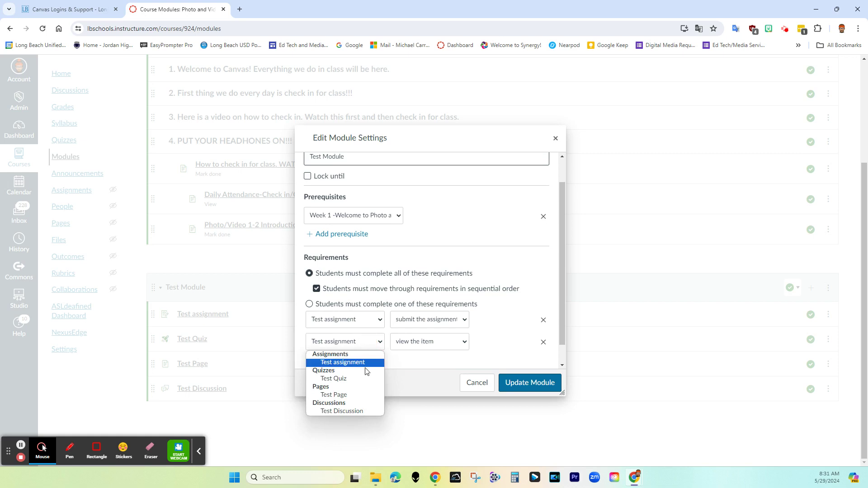
click(364, 379)
click(425, 346)
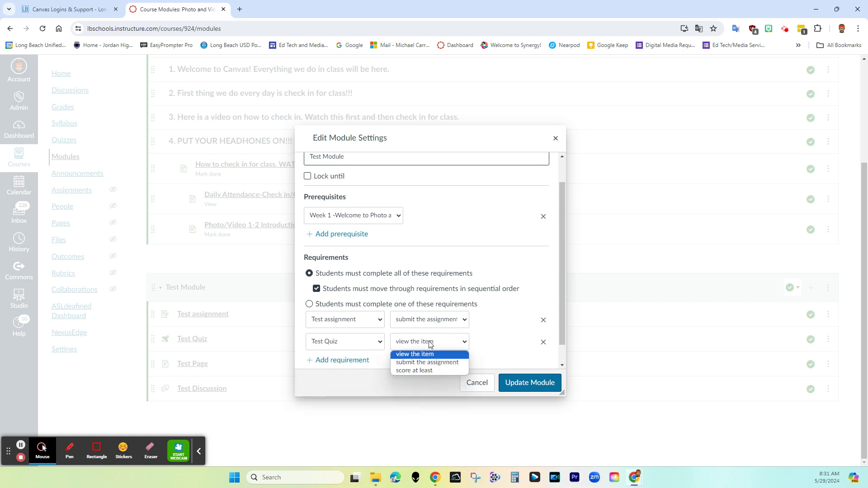
click(431, 370)
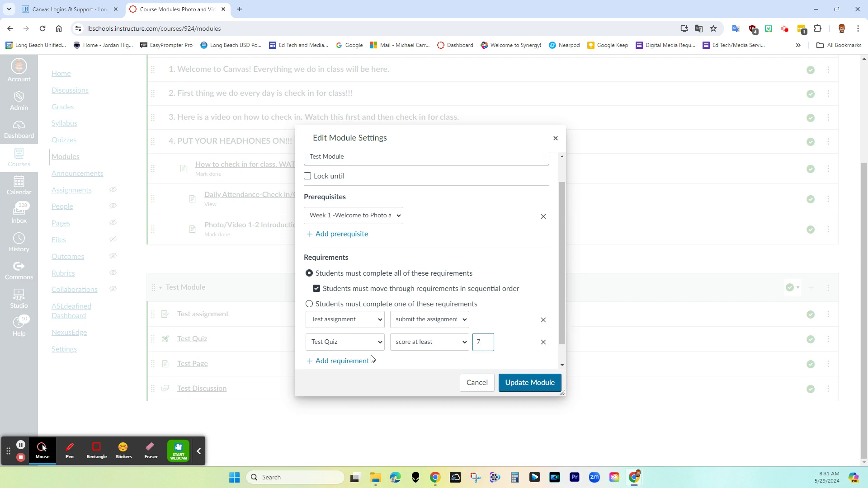
Add a requirement that students view the item Test Page.
scroll(431, 341, down, 1)
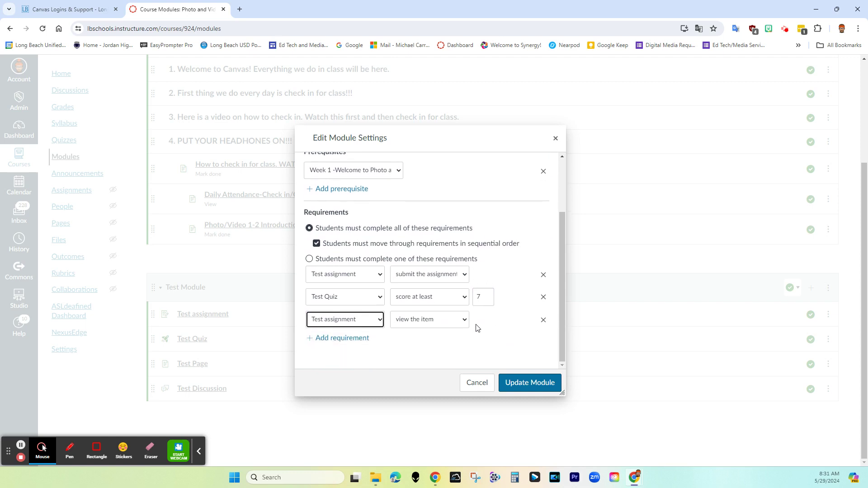
click(378, 320)
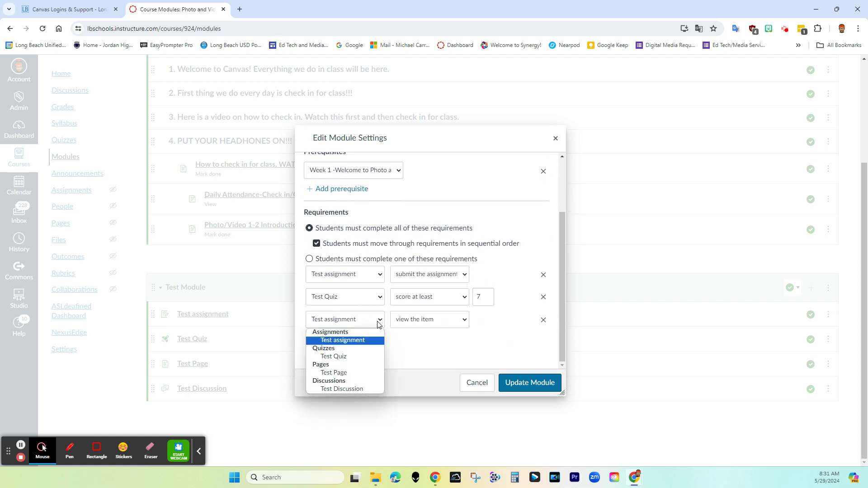
click(371, 373)
click(421, 322)
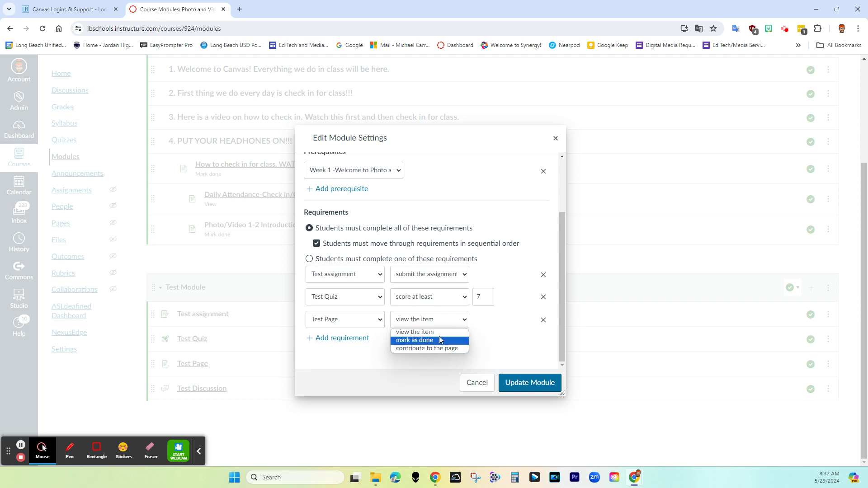
click(438, 333)
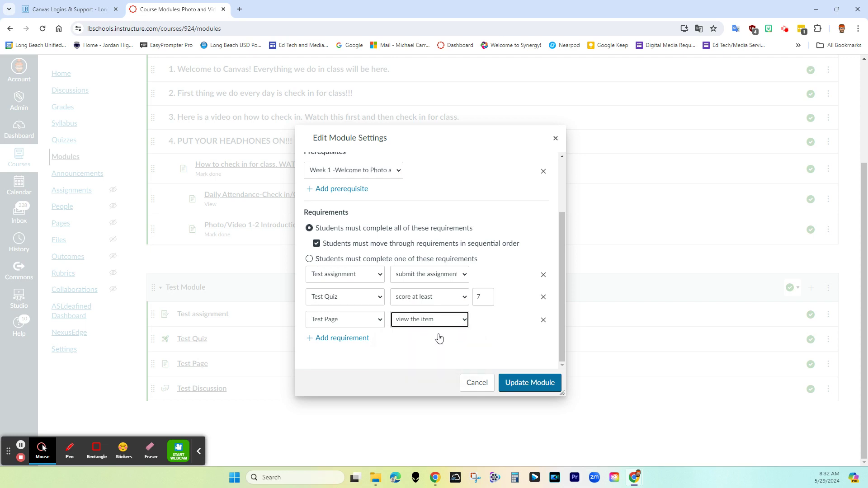
Add a requirement for Test Discussion with the view the item condition.
click(365, 339)
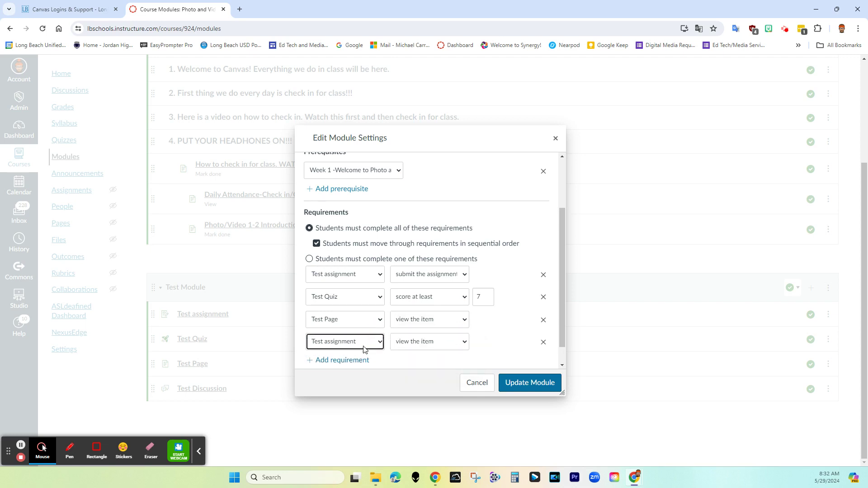
click(364, 347)
click(355, 412)
click(425, 344)
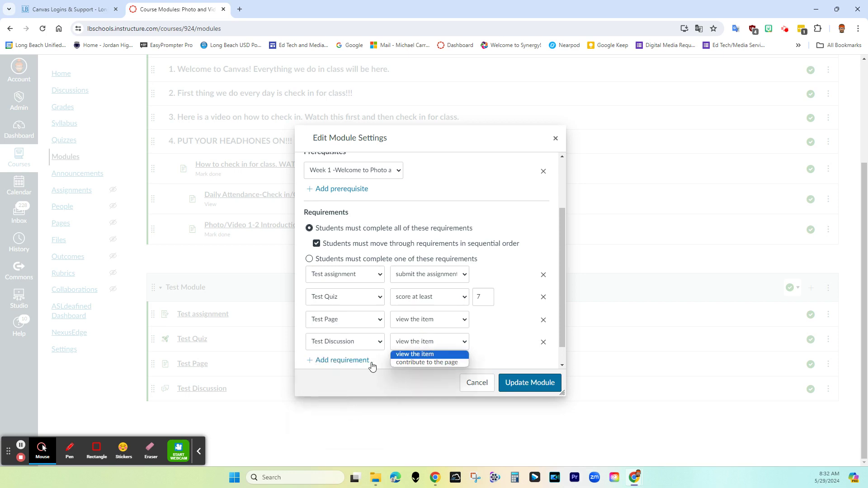
click(414, 356)
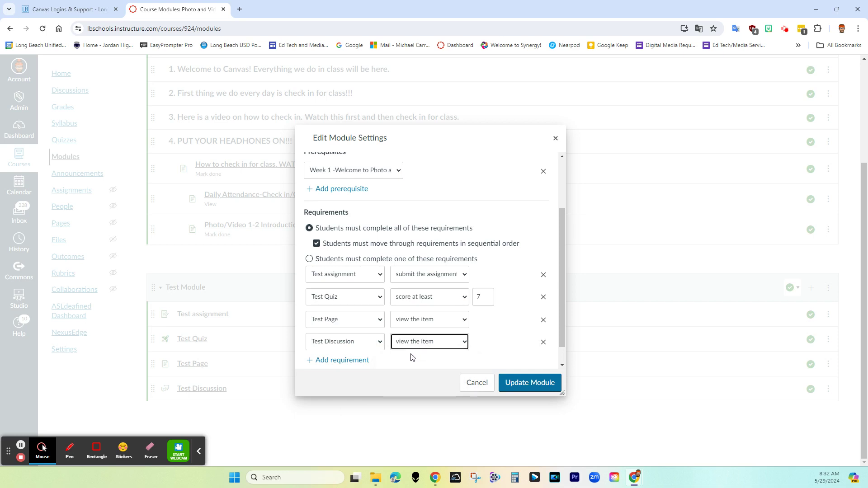
click(440, 346)
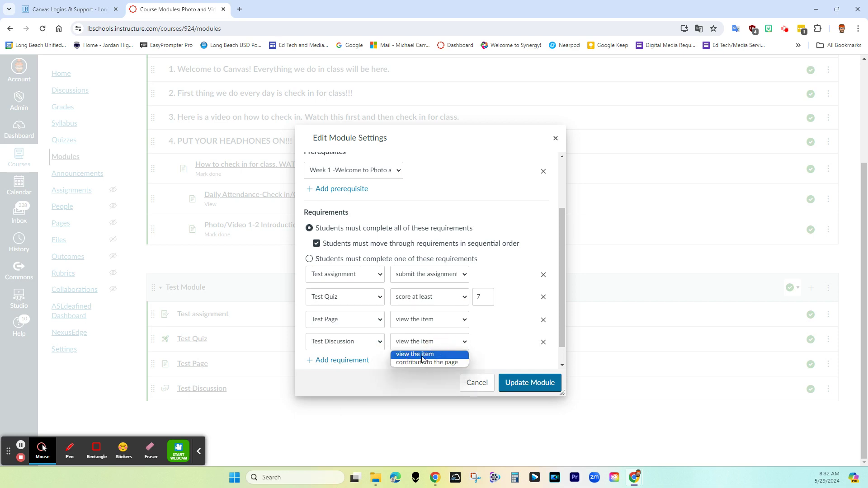
click(419, 355)
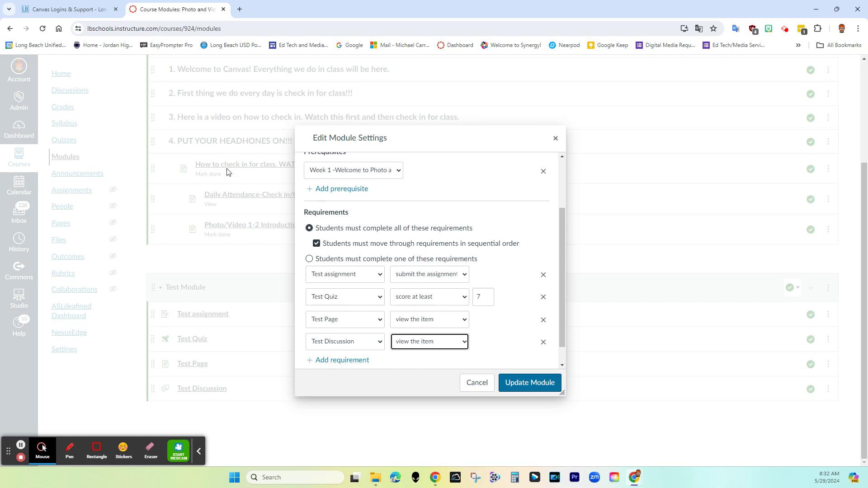
Save Test Module's updated settings and re-lock the modules until the new requirements are completed.
click(529, 384)
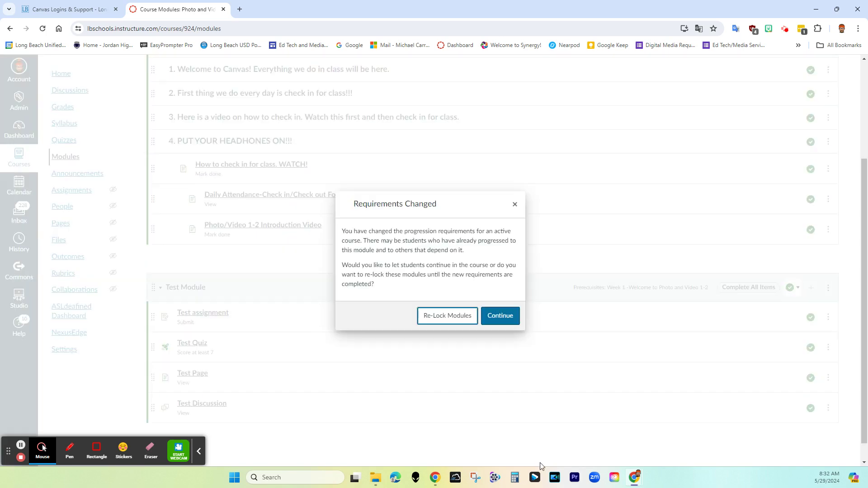
click(447, 316)
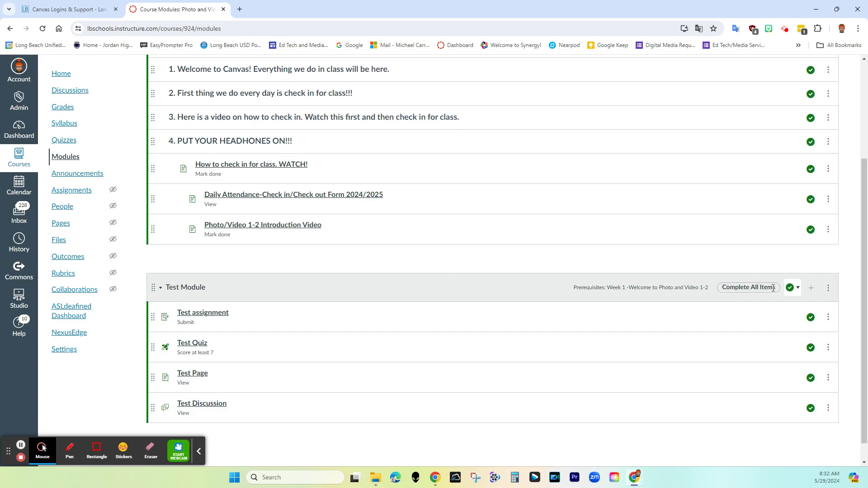
Review the prerequisite and requirement labels on both modules and switch the course to Student View.
scroll(788, 335, up, 3)
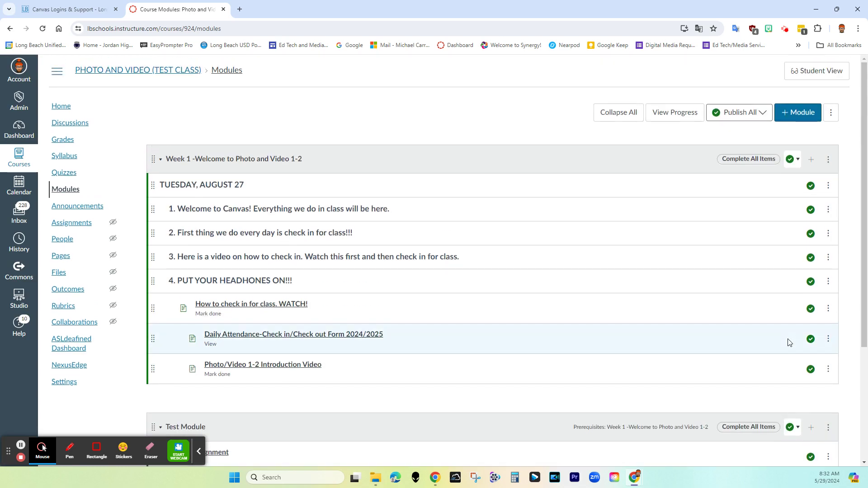
scroll(788, 344, down, 5)
scroll(789, 348, up, 4)
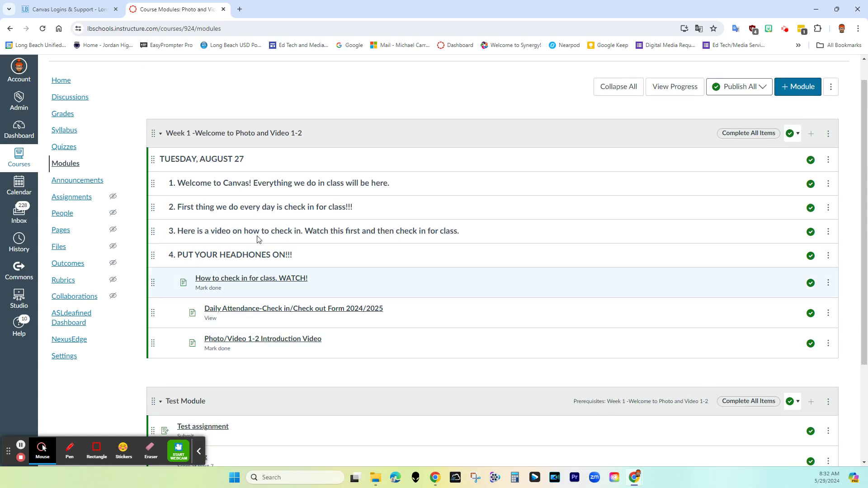
scroll(572, 388, down, 3)
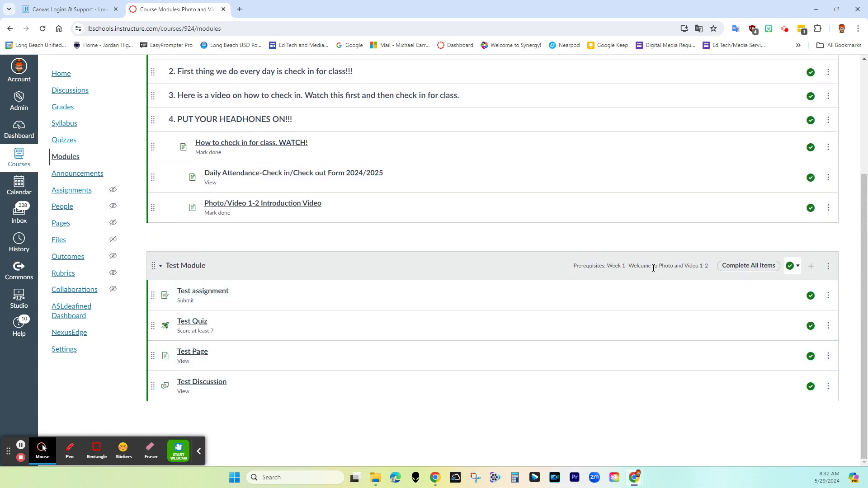
scroll(653, 268, up, 4)
click(805, 68)
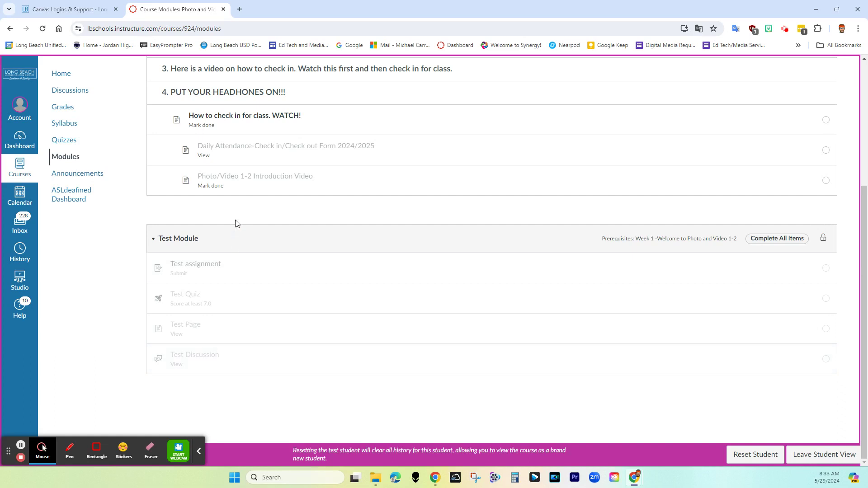
Examine how the Week 1 module and Test Module, with their requirements and locked items, appear to a student.
scroll(310, 226, up, 4)
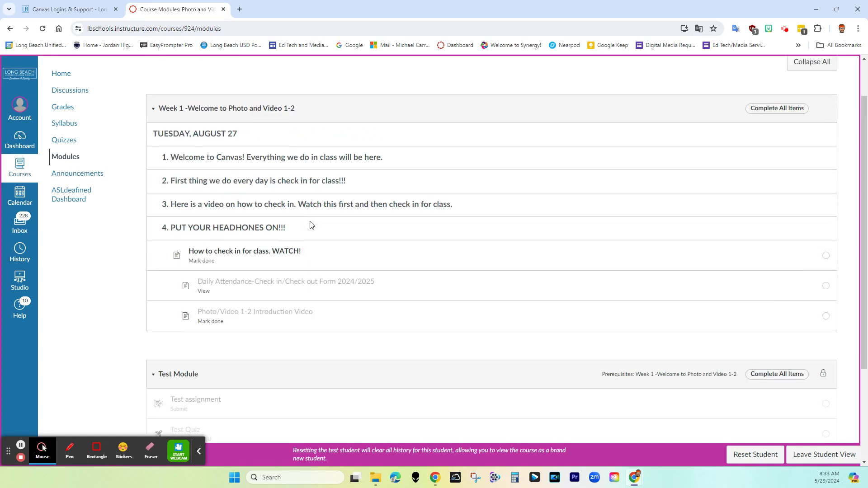
scroll(156, 72, down, 2)
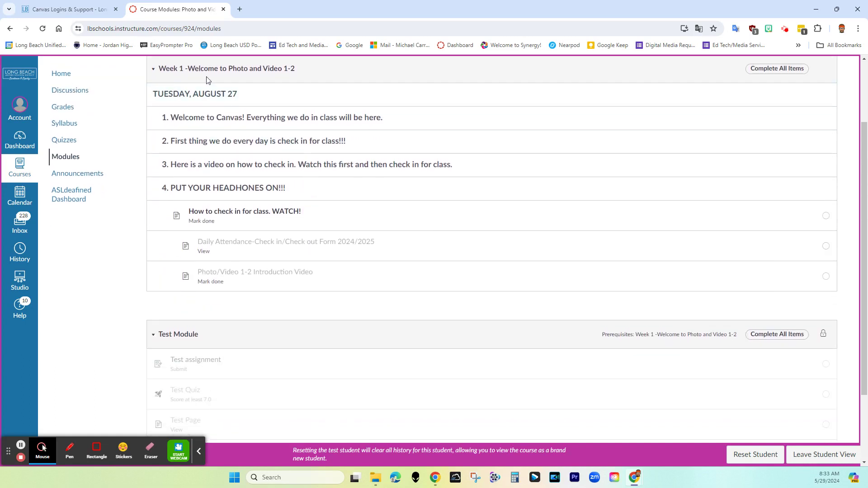
scroll(362, 353, down, 1)
scroll(361, 354, down, 1)
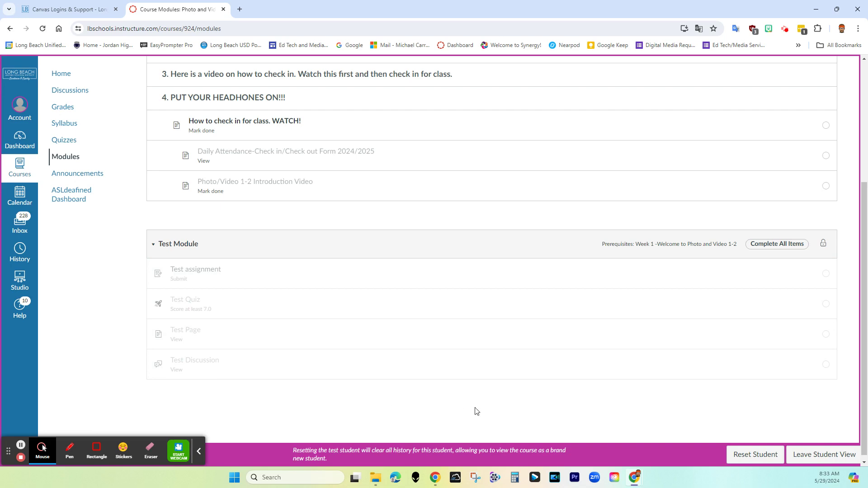
scroll(554, 350, up, 4)
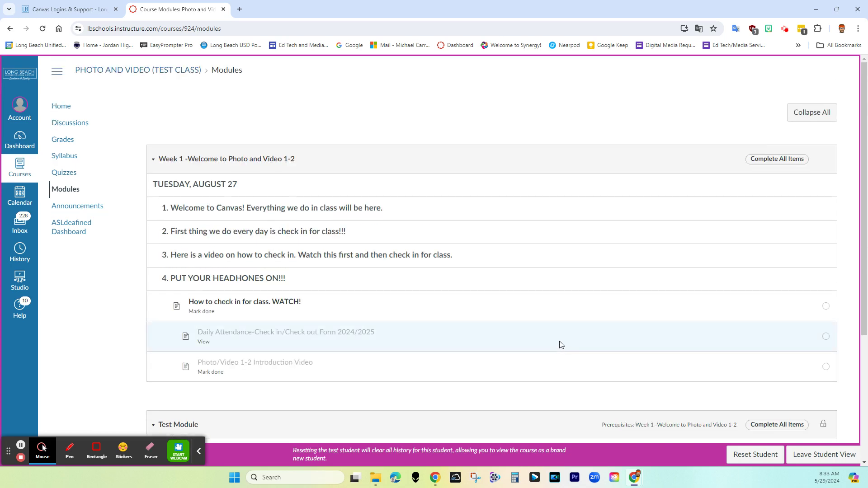
scroll(561, 345, down, 2)
scroll(559, 345, up, 1)
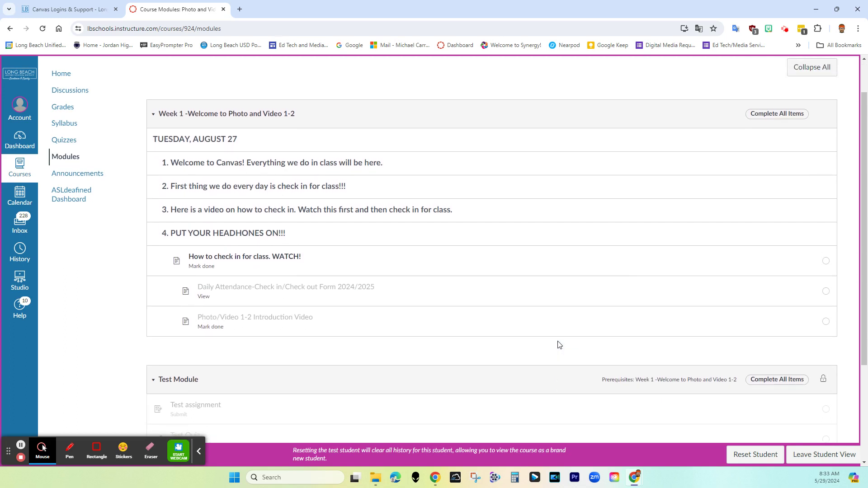
scroll(559, 345, up, 1)
scroll(560, 345, down, 1)
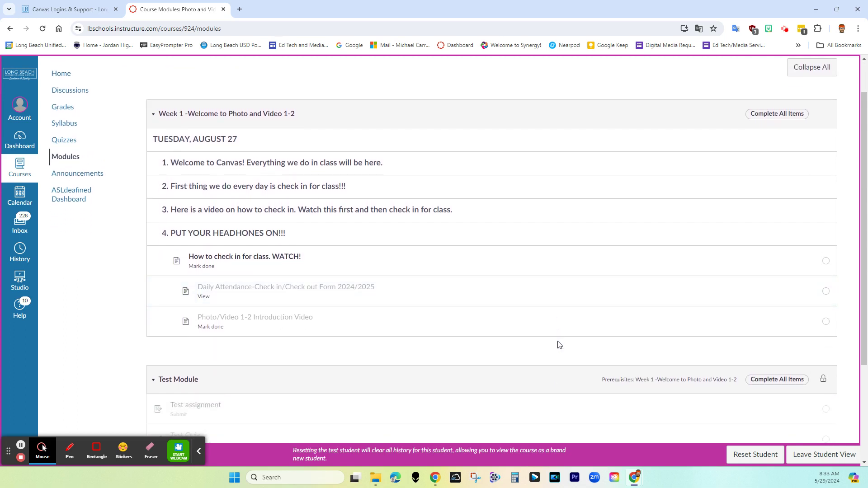